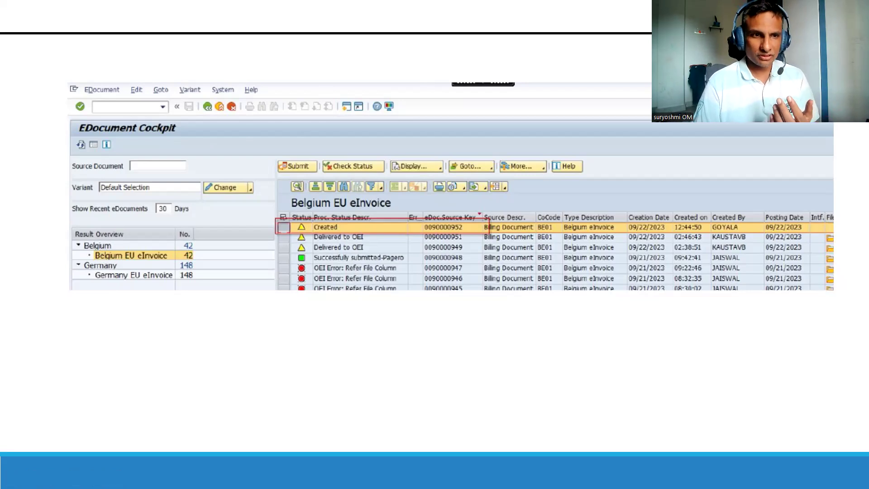
Step: Page between the XML file display and cockpit slides, then switch from the slideshow to live SAP GUI
key(Right)
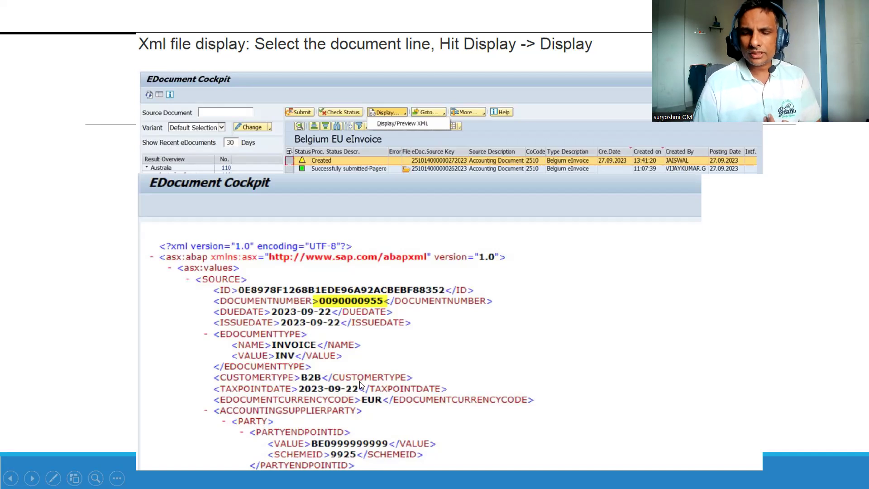
key(Left)
key(Right)
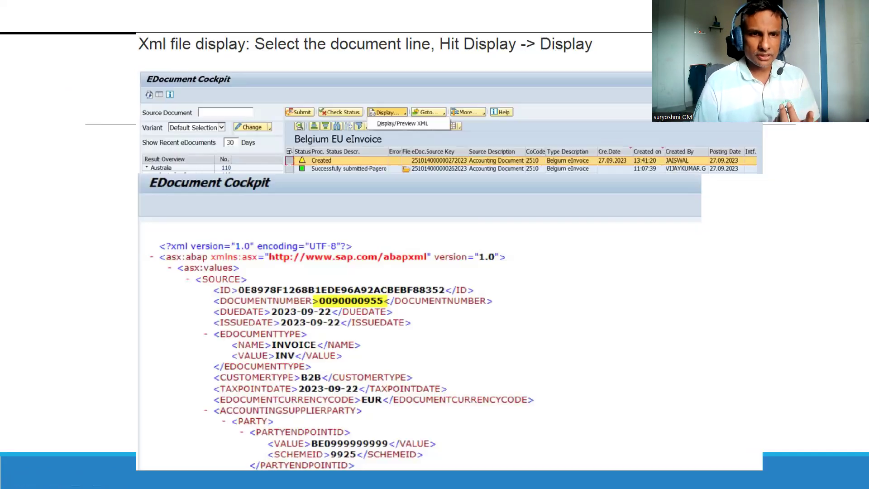
key(Left)
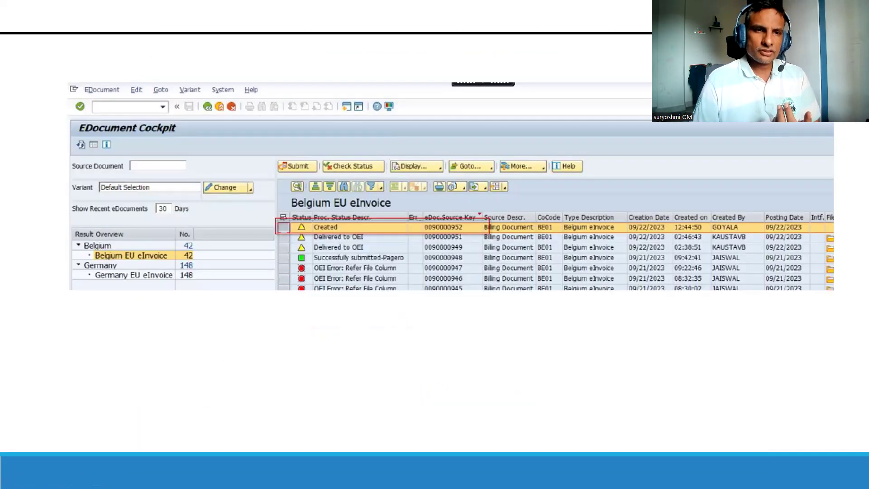
key(Left)
key(Right)
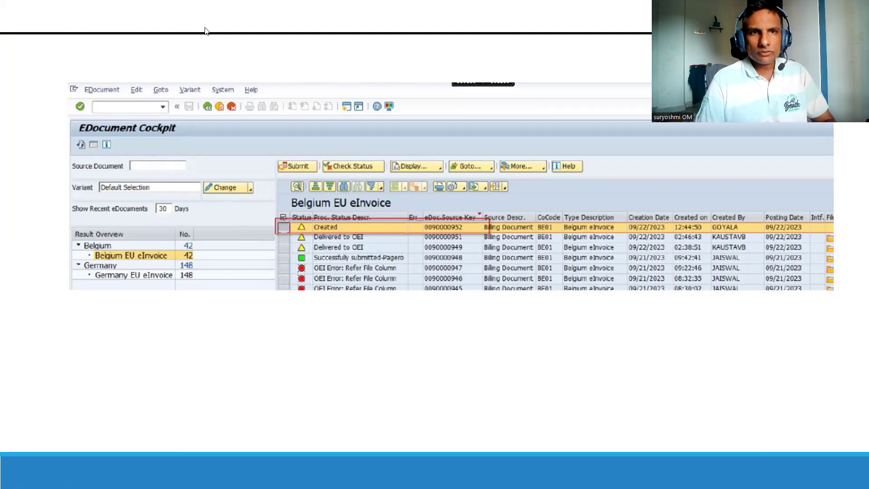
key(alt+Tab)
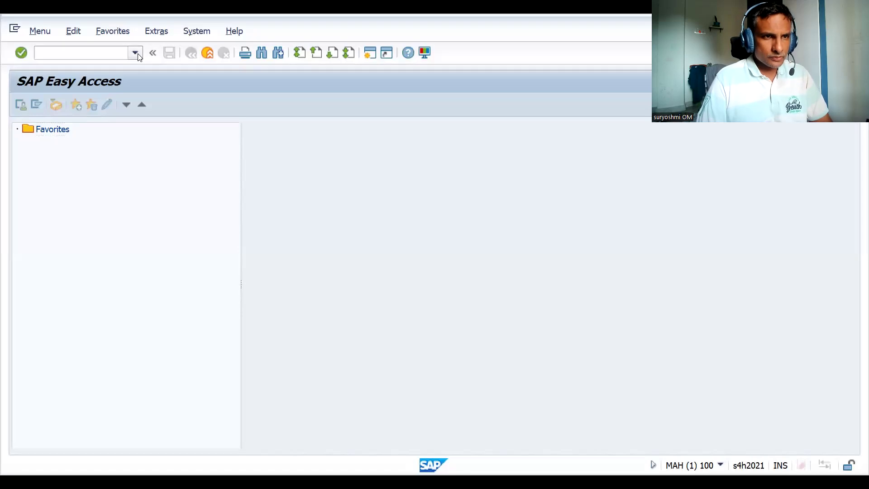
Step: Run /nEDOC_COCKPIT from the command history to list the four cancelled Germany EU eInvoices
click(135, 53)
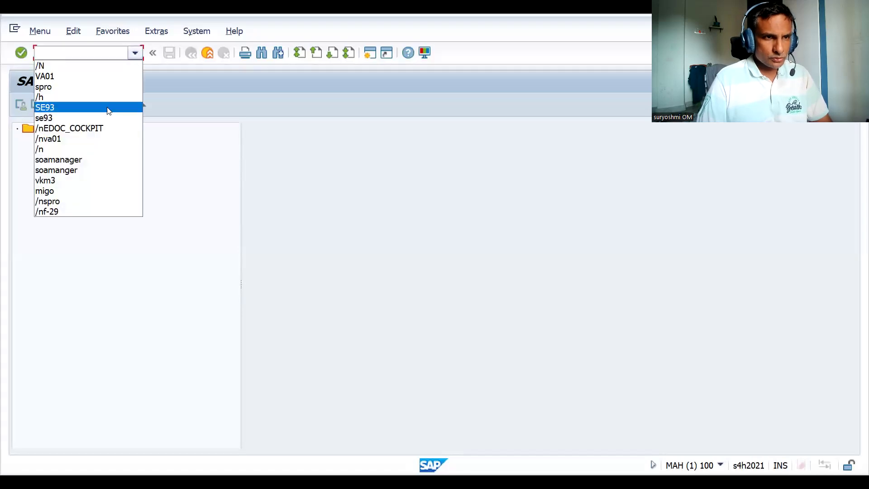
click(101, 129)
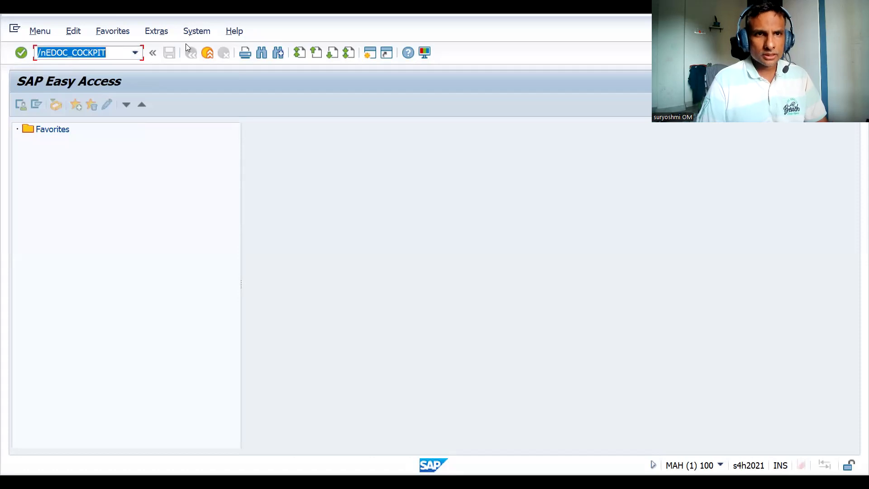
key(Return)
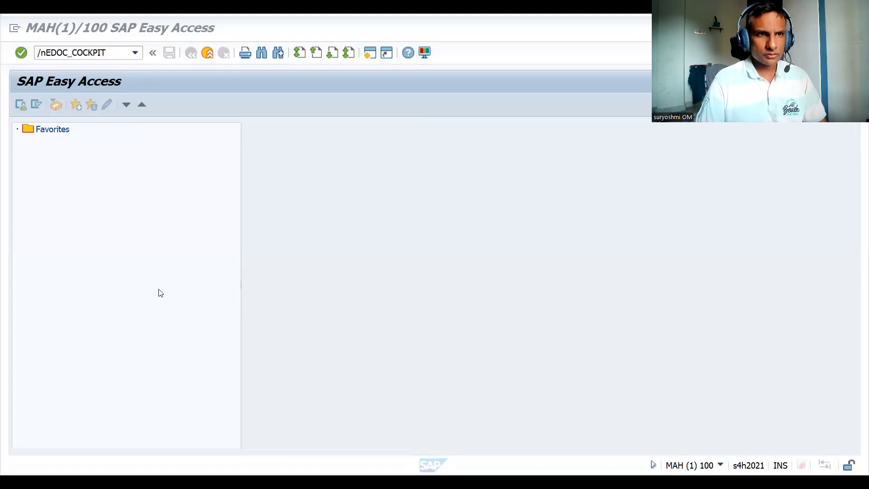
click(104, 52)
key(Return)
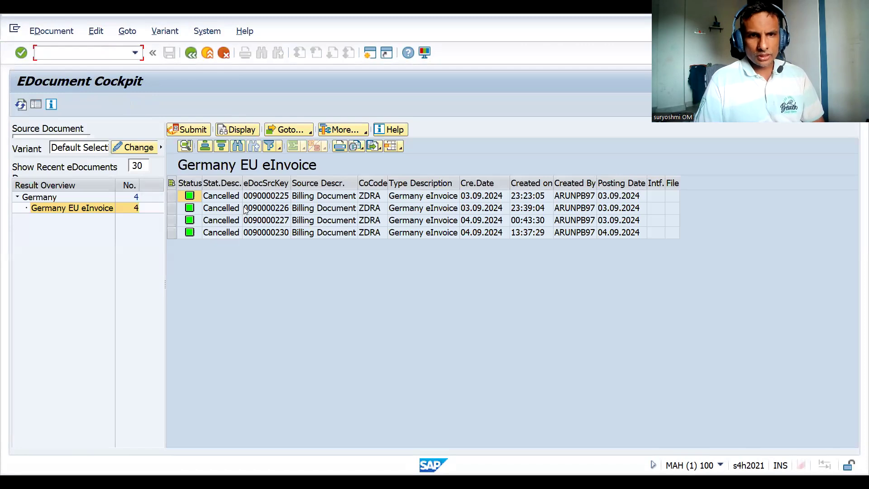
Step: Review the CoCode, Created By, eDocSrcKey and Type Description columns and reload the eInvoice list
click(370, 183)
click(573, 185)
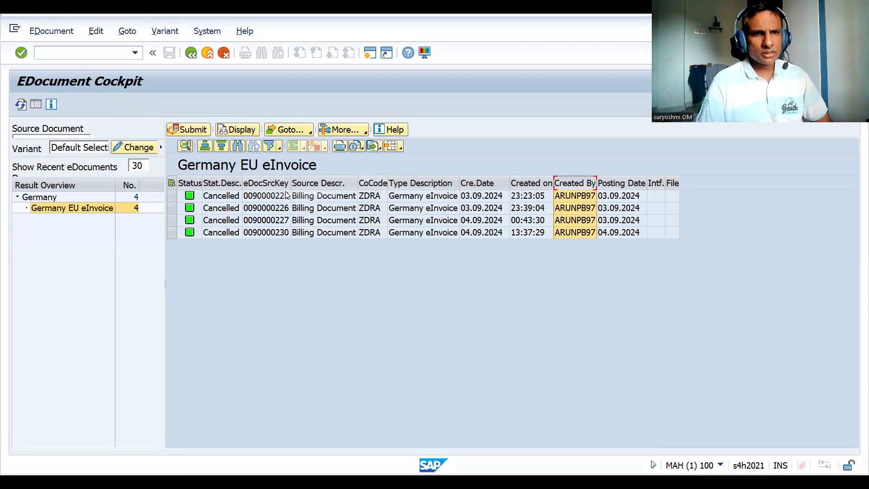
click(272, 183)
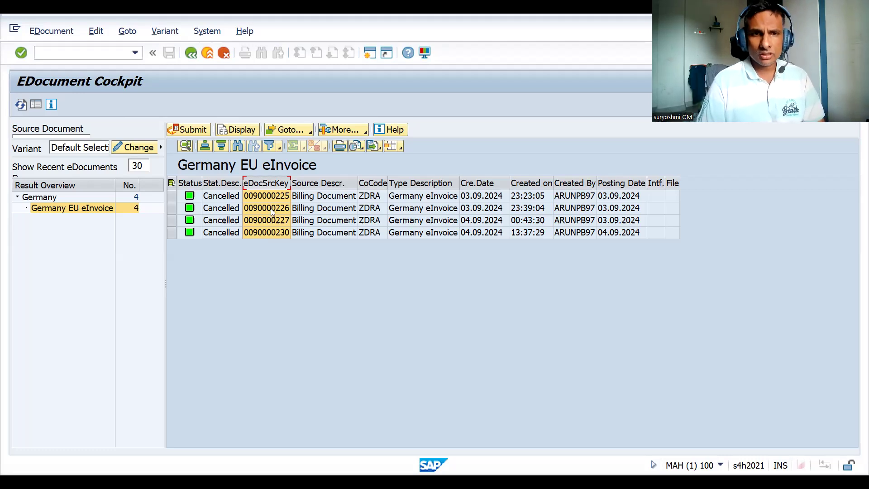
click(417, 184)
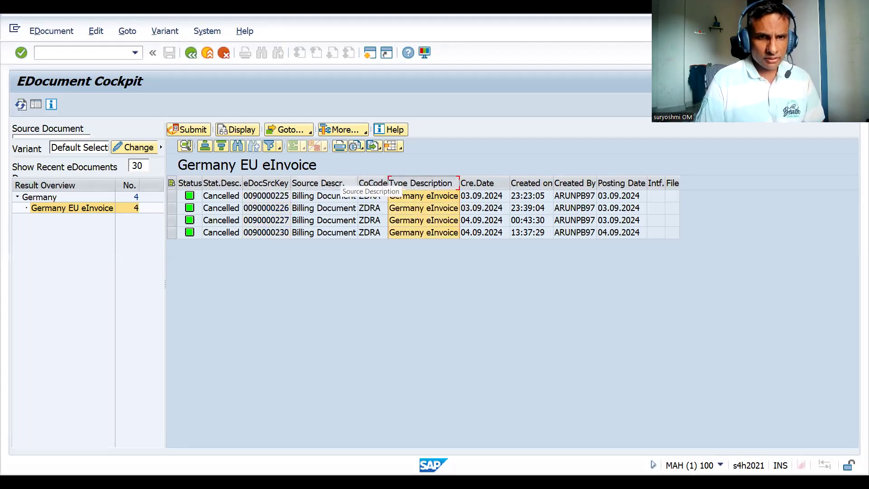
click(59, 208)
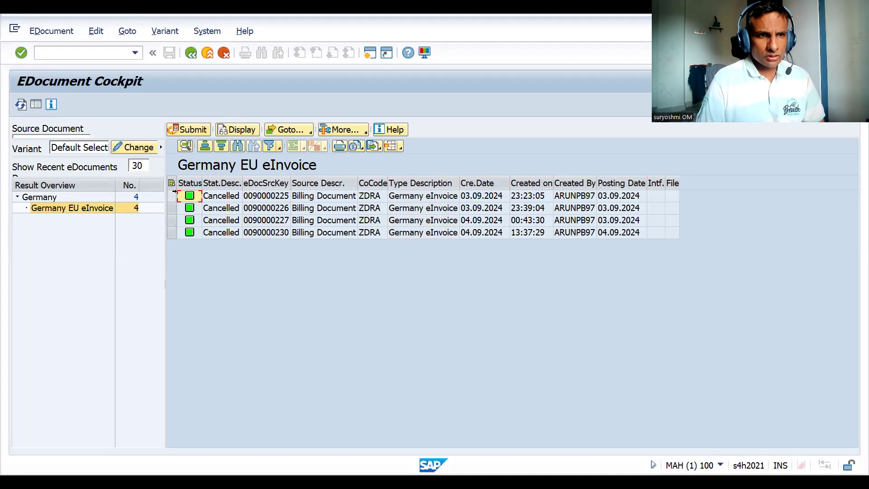
Step: Start creating a sales document with transaction /NVA01
click(87, 53)
text(/NVA01)
key(Return)
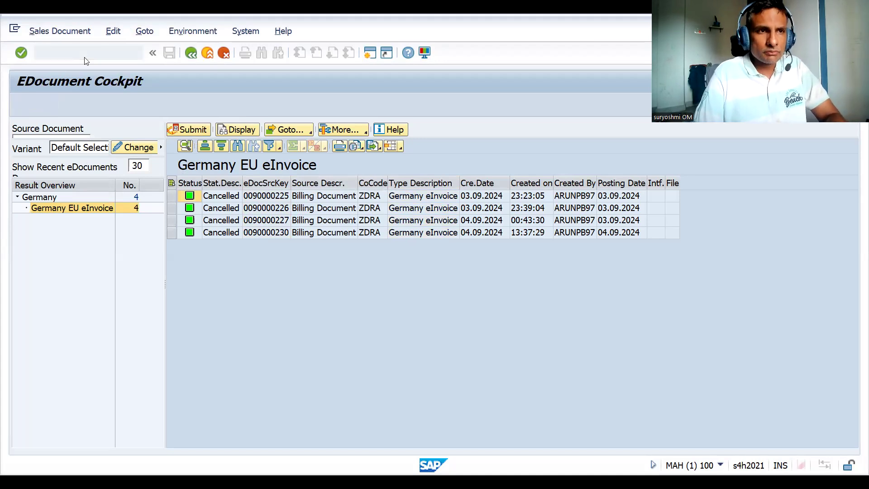
Step: Choose order type DOR and the most recent sold-to customer from history
key(BackSpace)
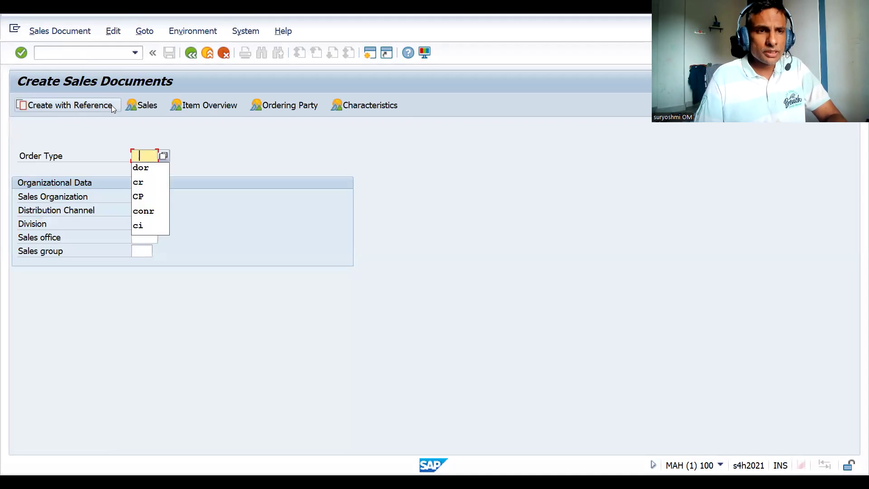
key(Down)
key(Return)
key(Return)
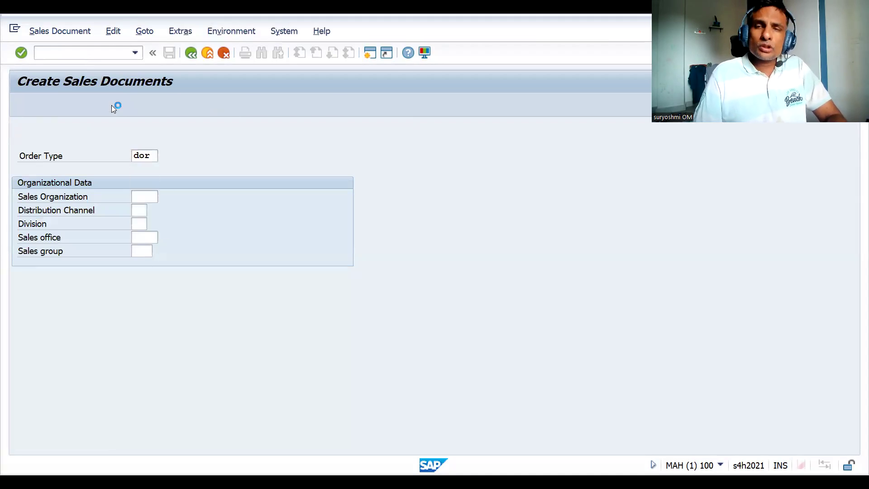
key(BackSpace)
key(Down)
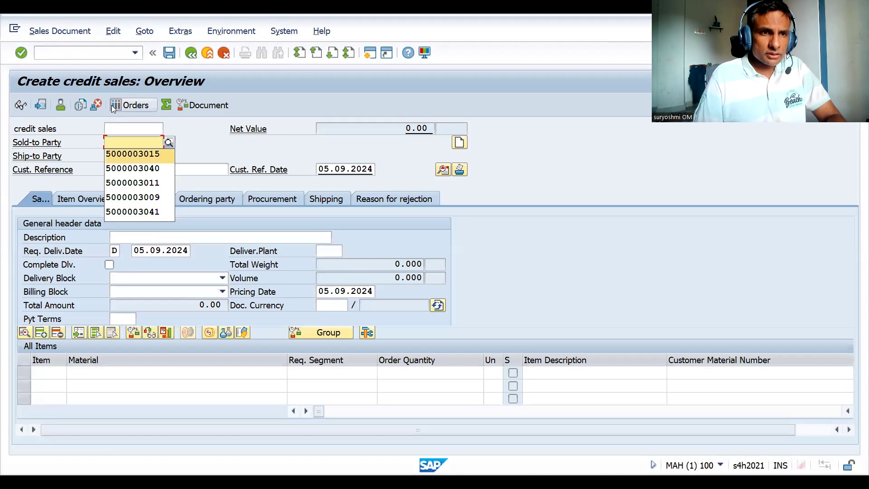
key(Return)
key(Return)
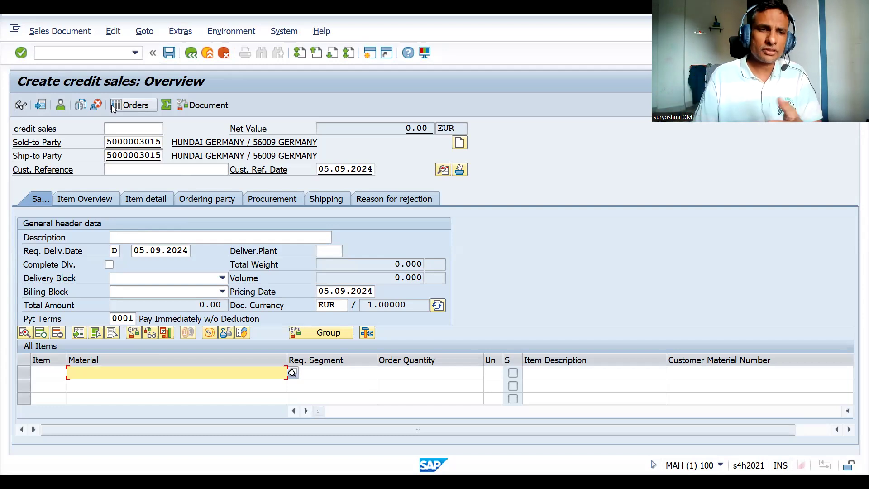
key(Down)
key(Return)
key(Tab)
key(Tab)
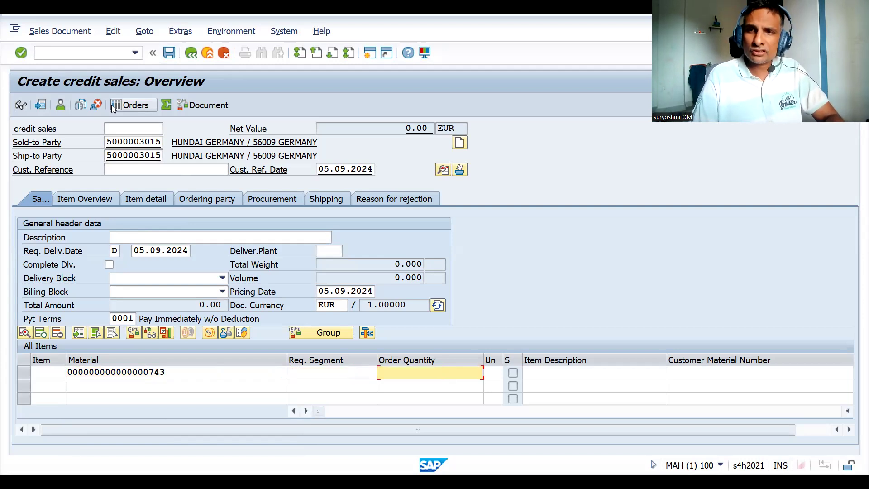
text(2)
key(Return)
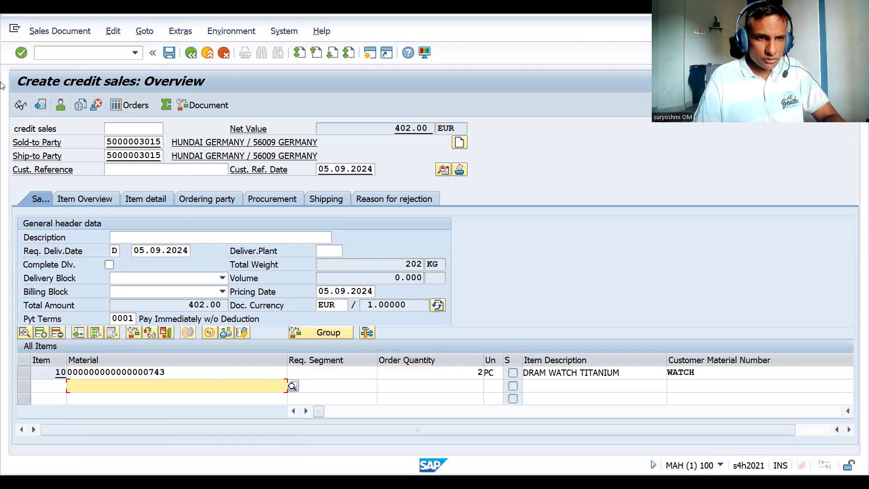
click(139, 170)
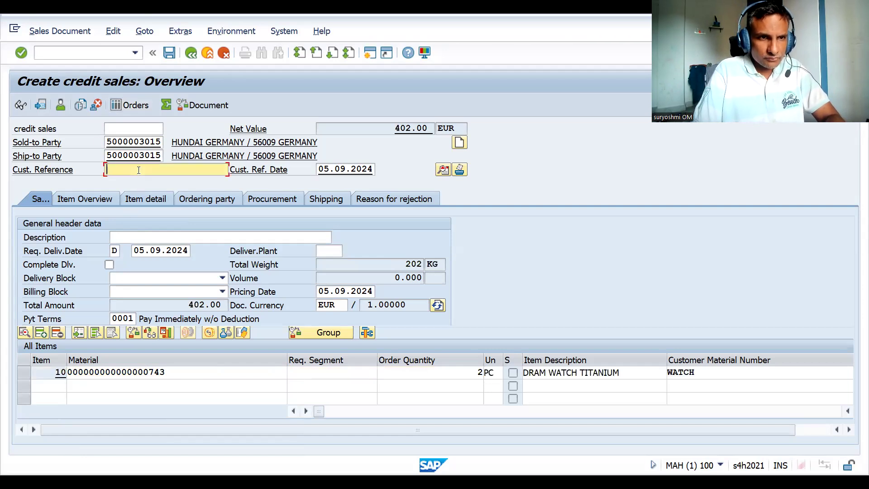
text(EINVTEST)
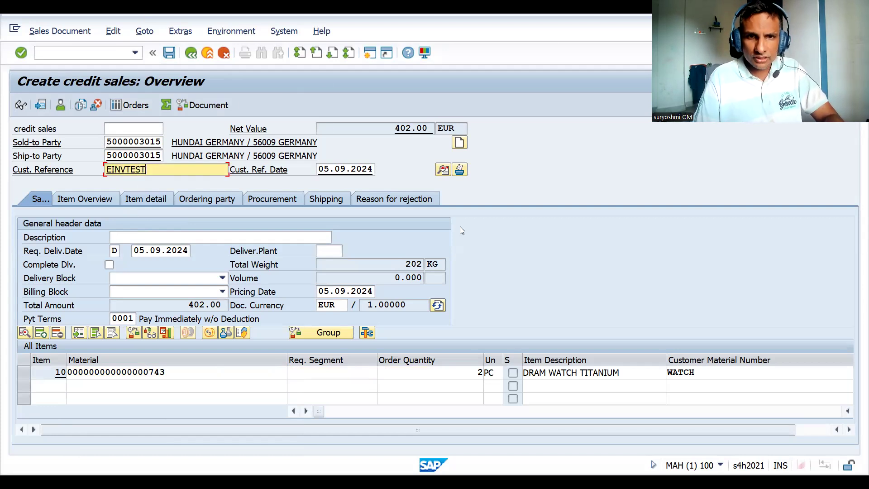
click(458, 172)
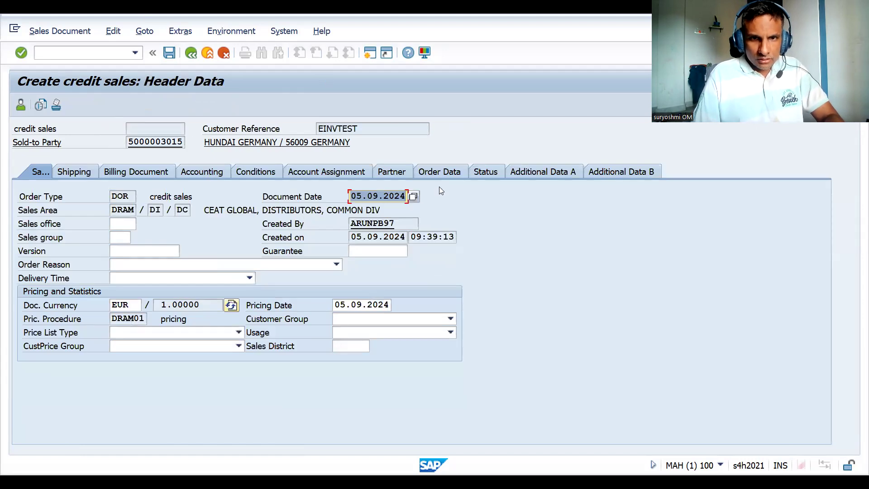
Step: Set the order header's user status to ZINV INVOICE
click(496, 171)
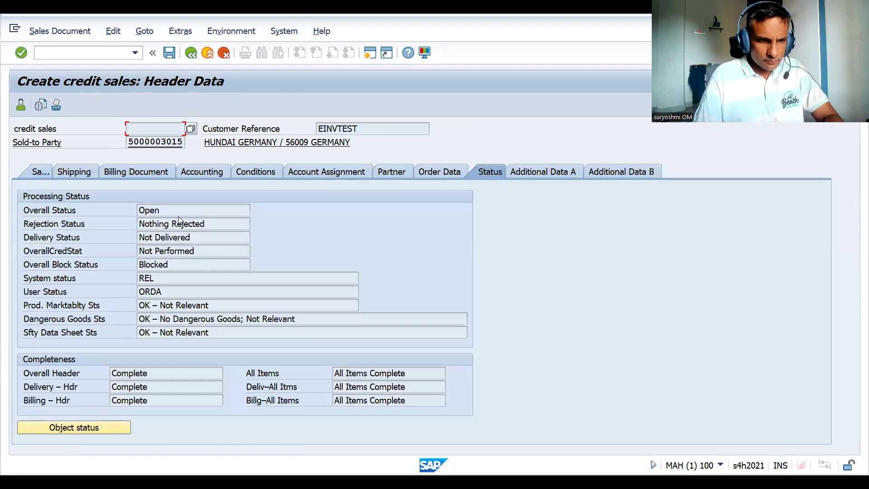
click(99, 428)
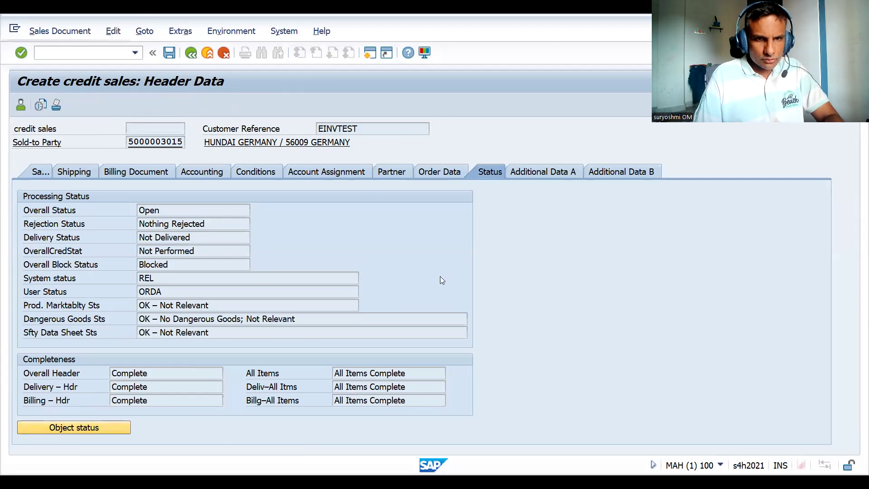
click(241, 250)
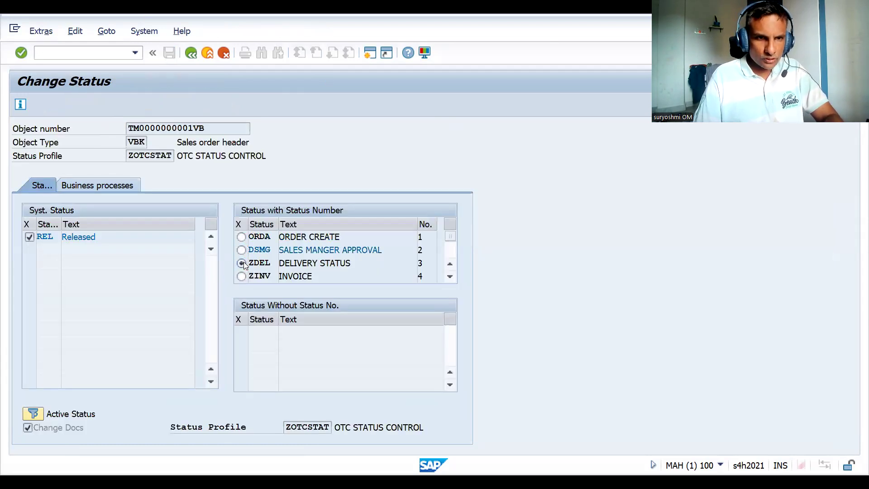
click(240, 278)
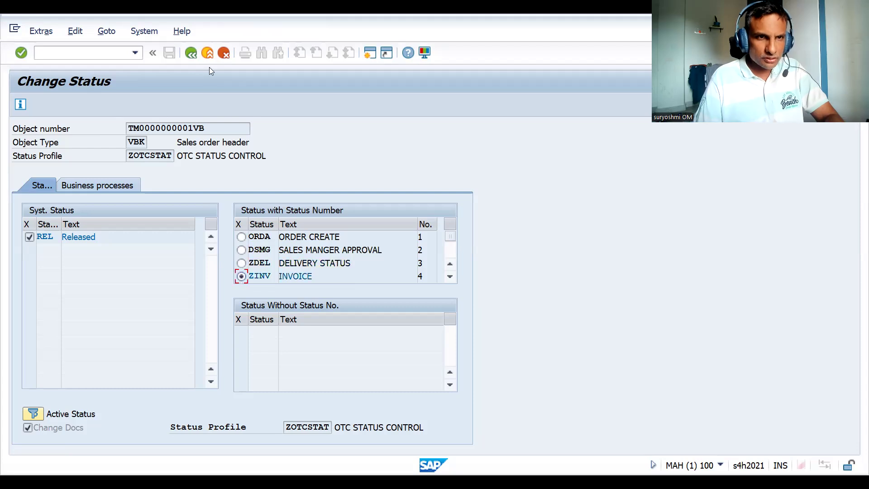
click(189, 55)
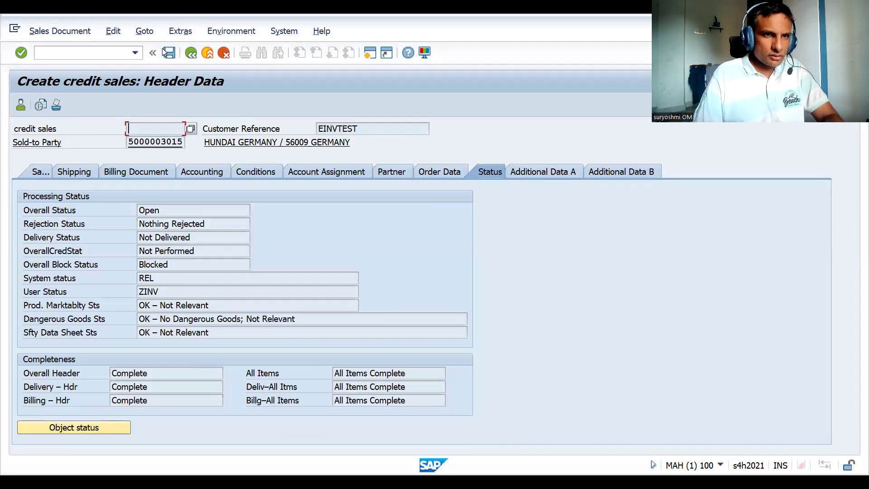
Step: Save credit sales order 709 and start its outbound delivery with /NVL01N
click(164, 52)
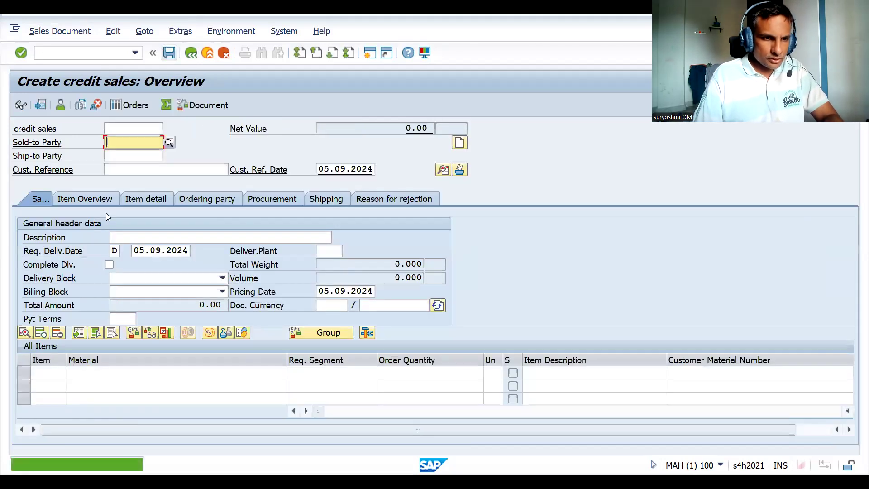
click(75, 53)
text(/NVL01N)
key(Return)
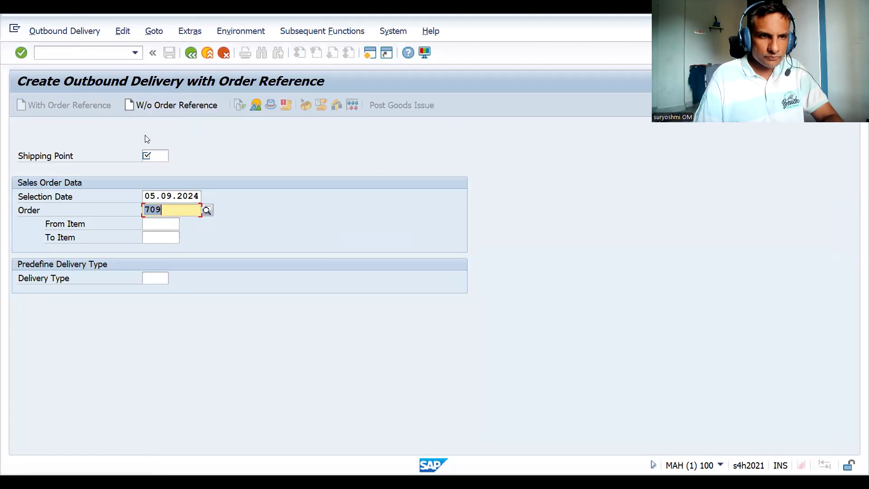
Step: Use shipping point zds1 and enter picked quantity 2 so the item is fully picked
click(155, 154)
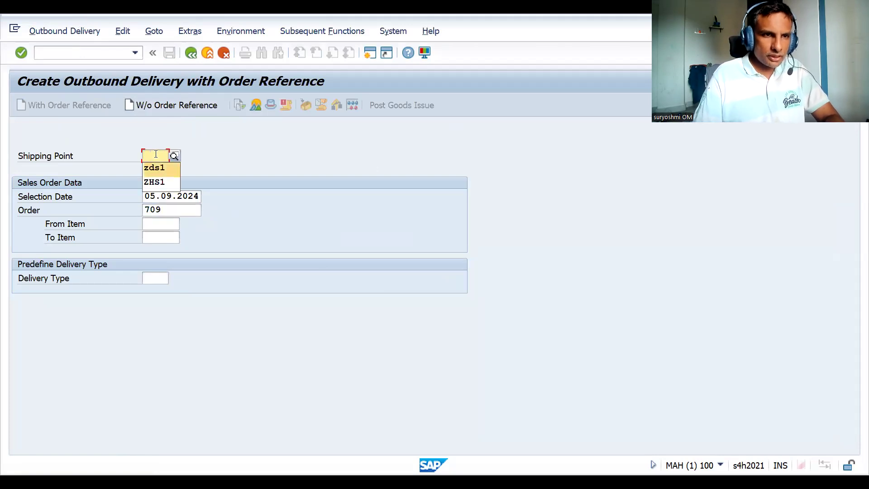
click(154, 168)
key(Return)
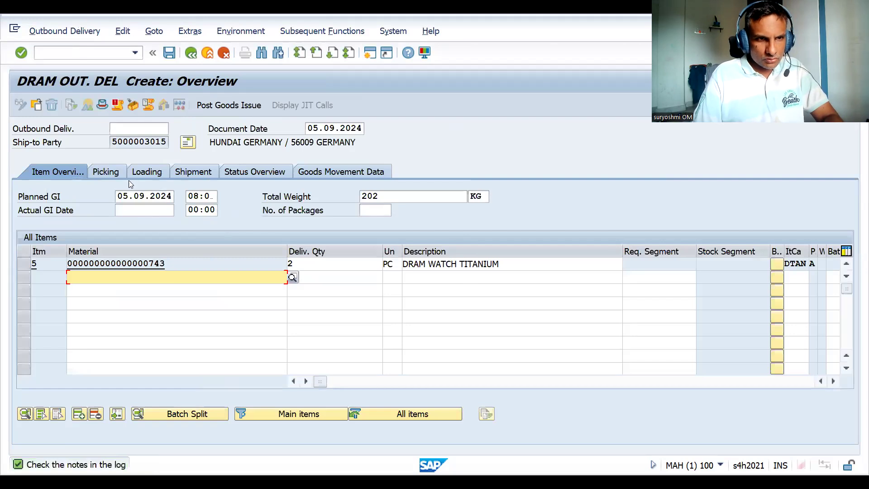
click(105, 173)
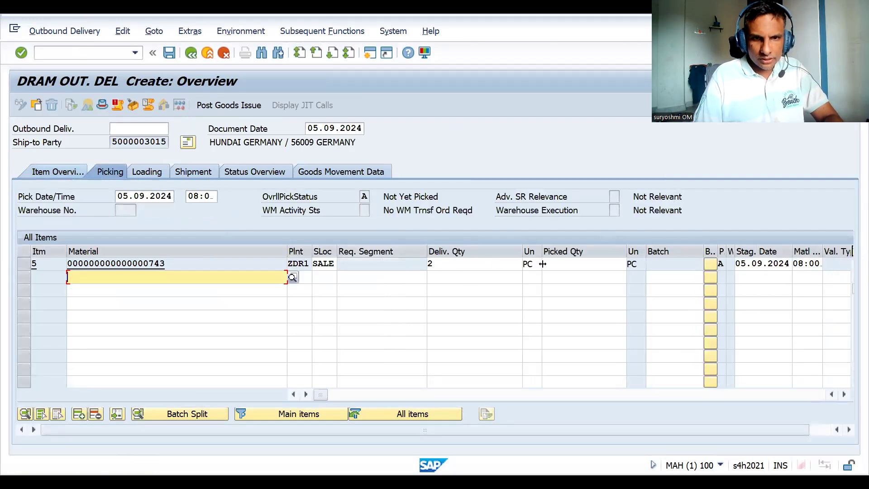
click(593, 264)
text(2)
key(Return)
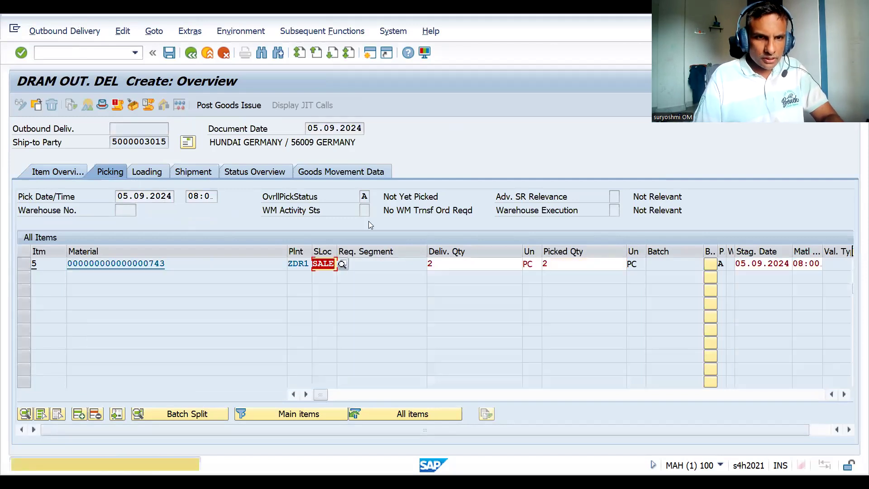
key(Return)
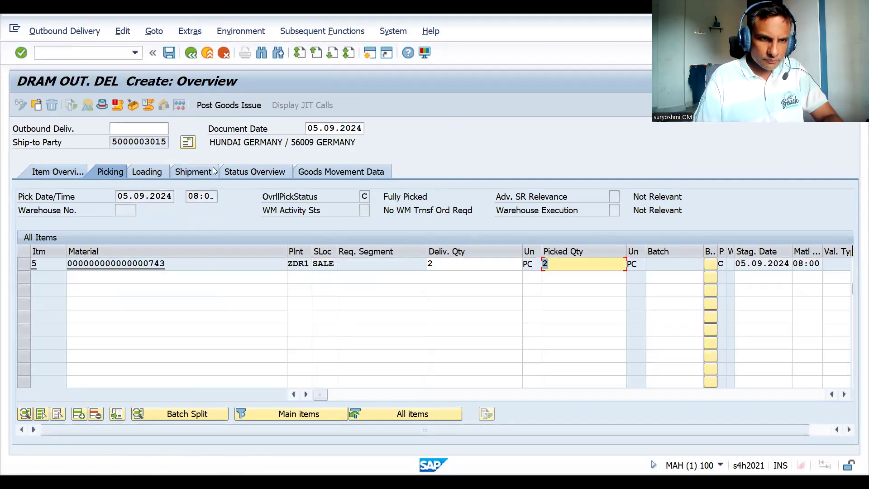
Step: Set route DR0002 on the Shipment tab and post goods issue for the delivery
click(193, 172)
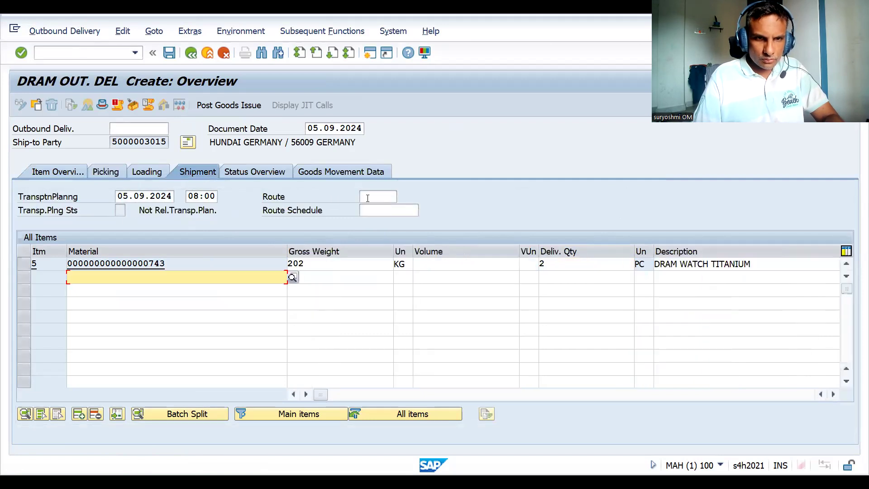
click(377, 196)
click(368, 205)
key(Return)
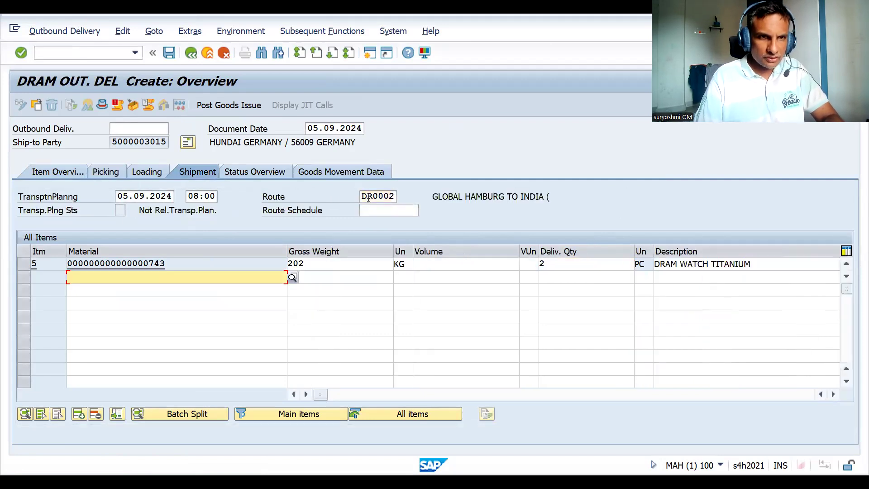
click(204, 106)
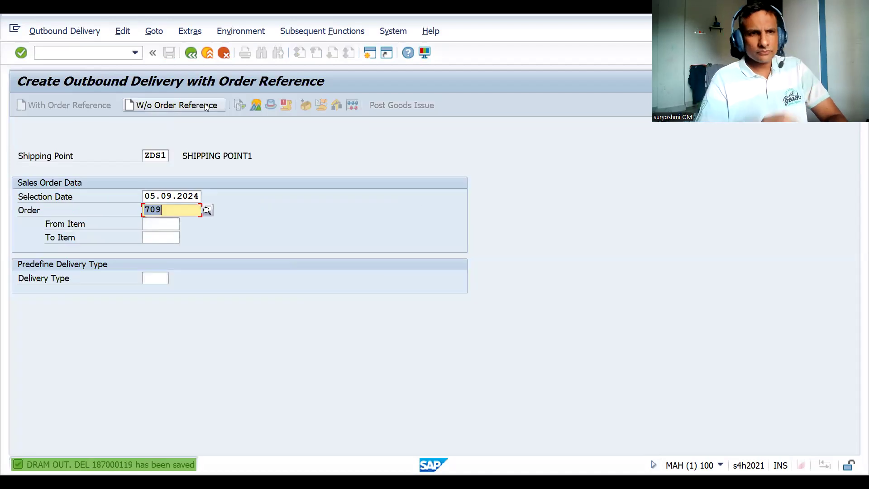
click(85, 47)
Step: Bill the delivery with /NVF01 and save DF2 credit invoice 90000240 for 402.00 EUR
text(/NVF01)
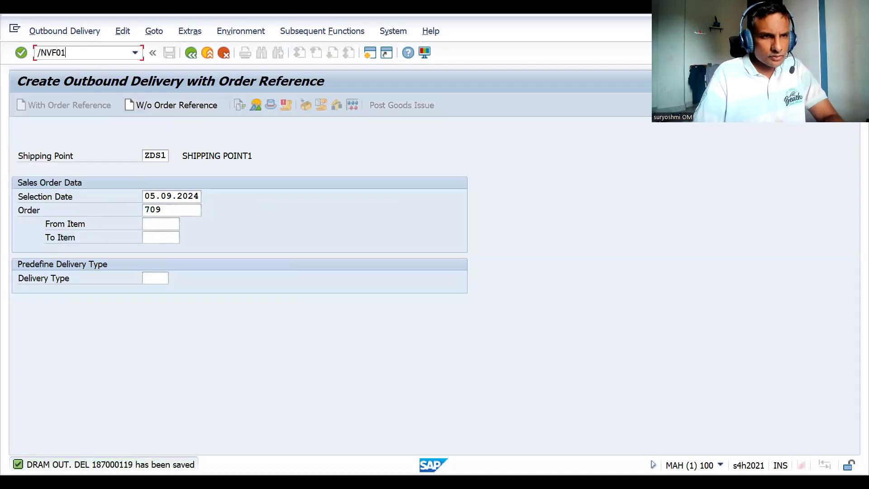
key(Return)
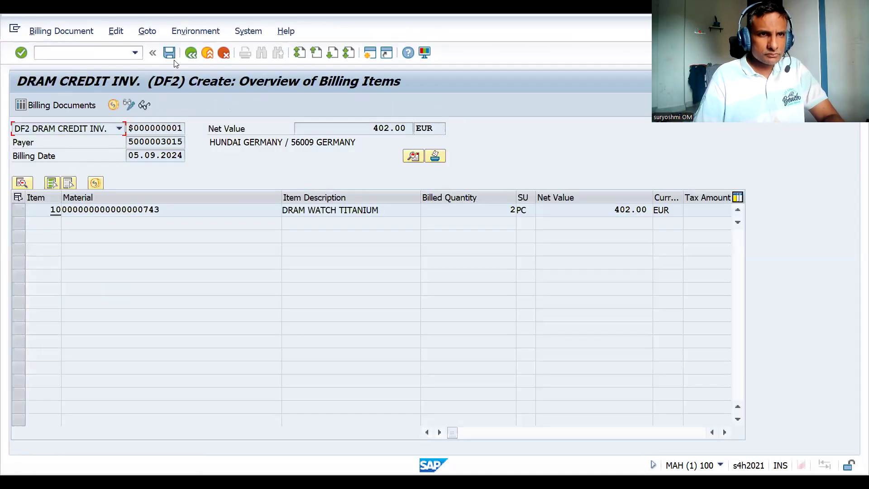
click(172, 57)
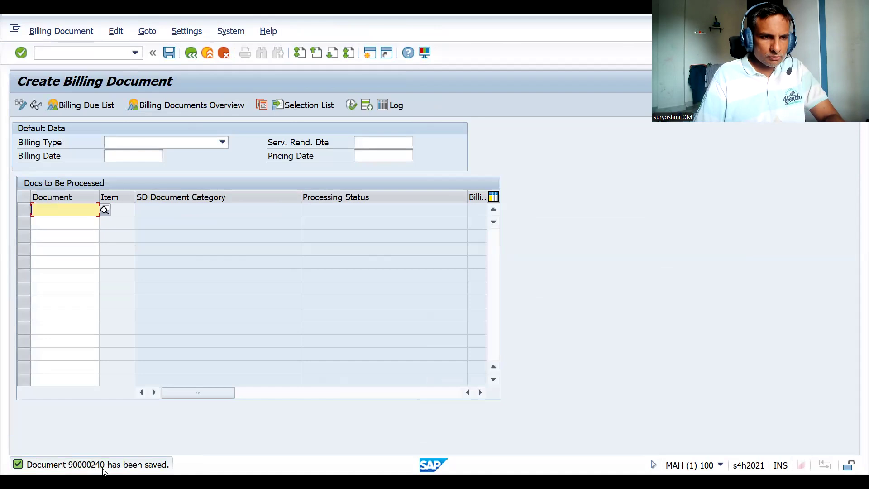
Step: Open billing document 90000240 in change mode and review its accounting and controlling documents
click(53, 32)
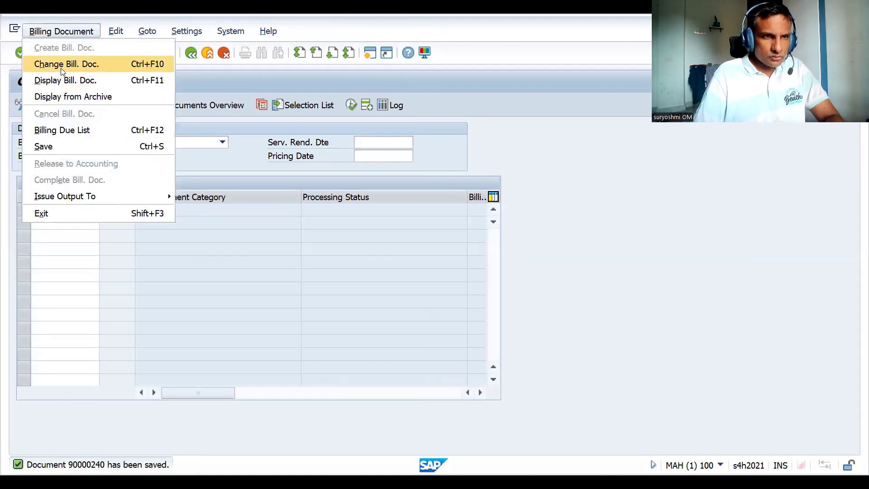
click(61, 68)
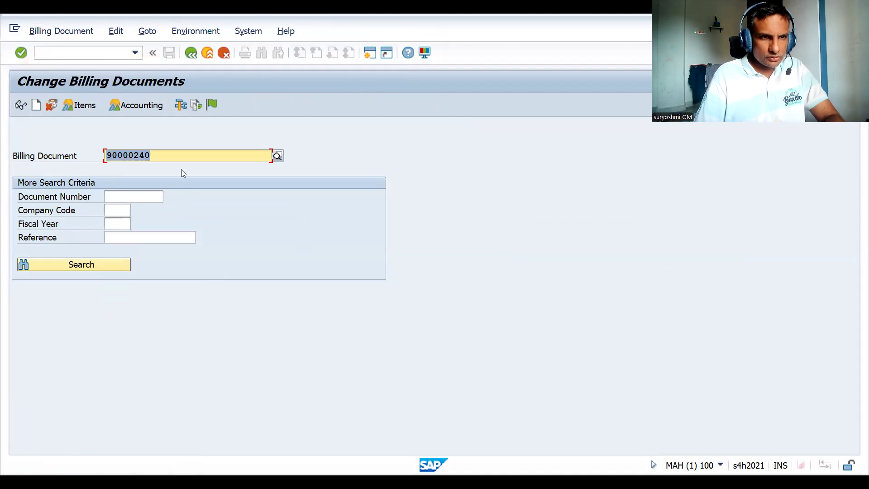
click(136, 104)
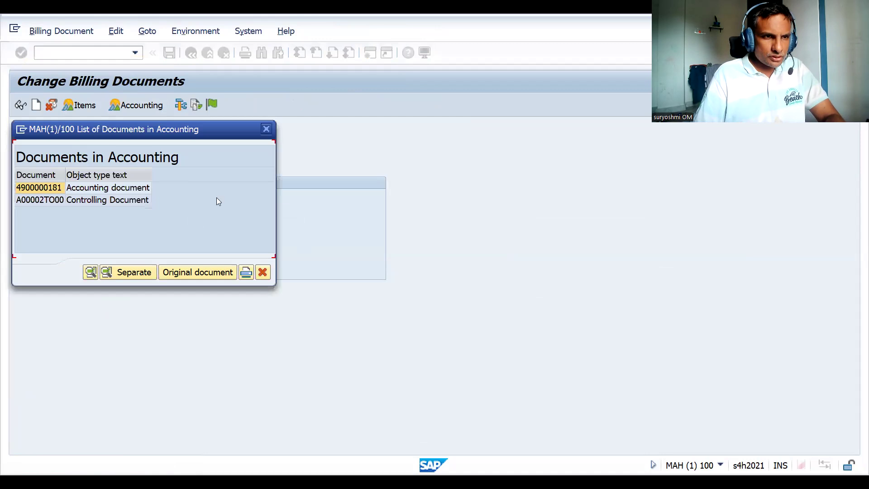
click(266, 131)
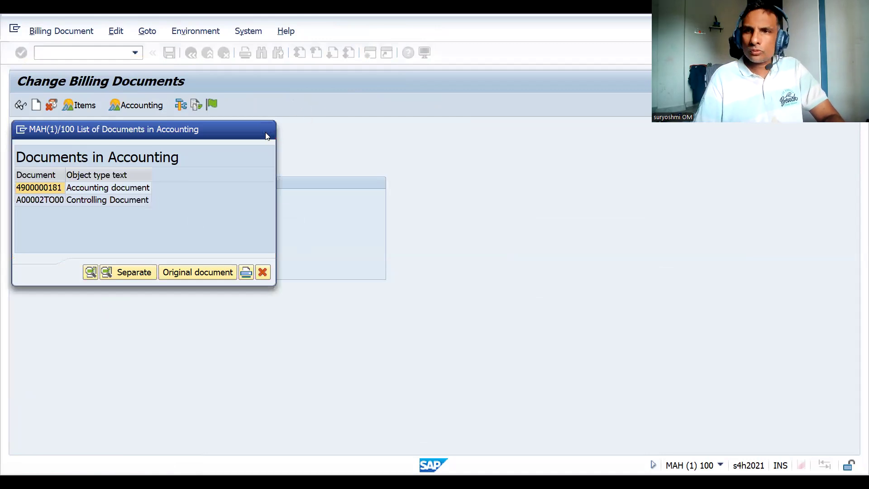
click(137, 56)
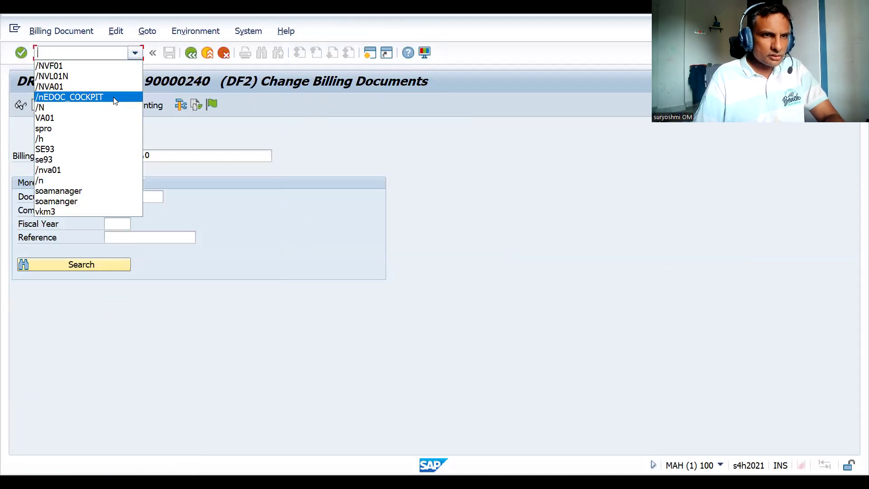
click(115, 97)
key(Return)
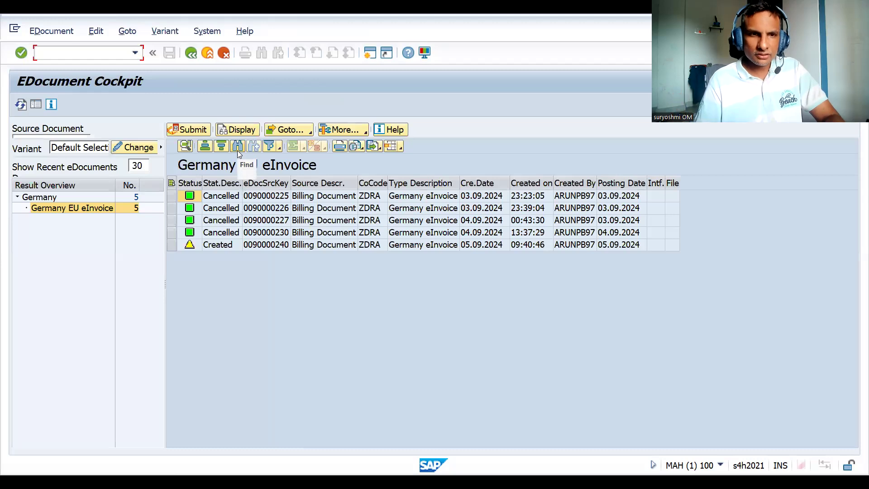
mouse_move(192, 248)
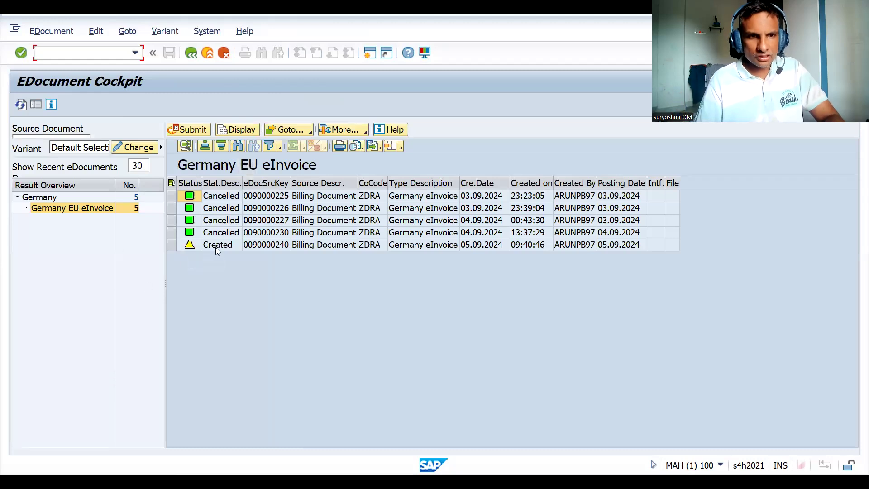
click(171, 246)
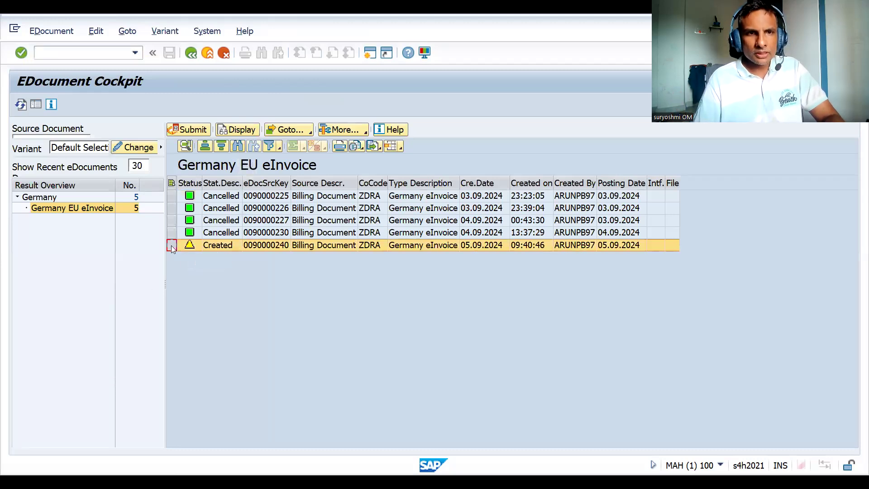
click(189, 133)
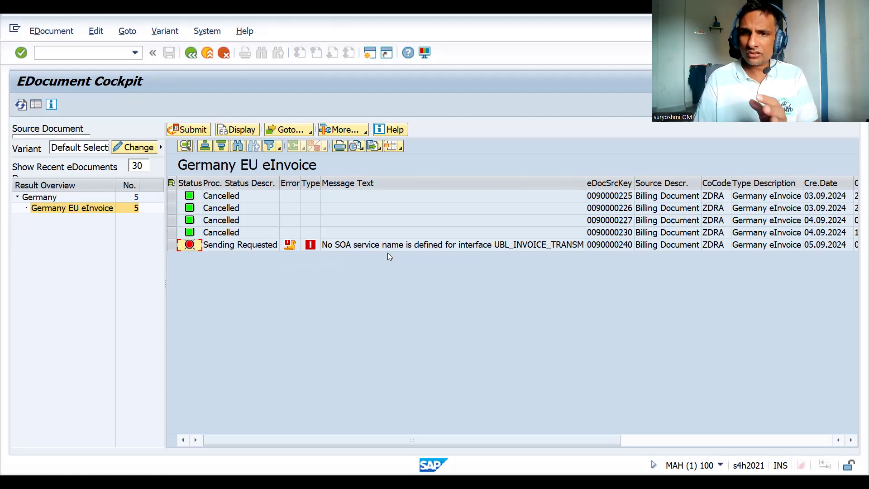
click(603, 244)
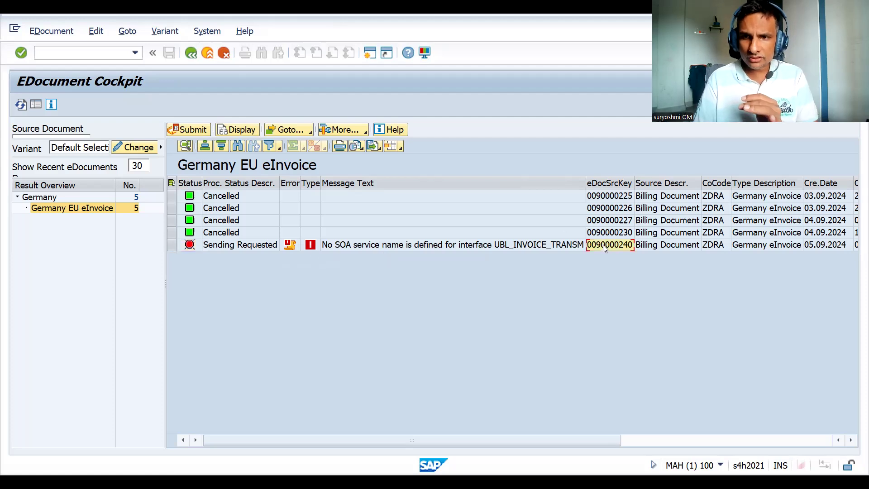
click(669, 249)
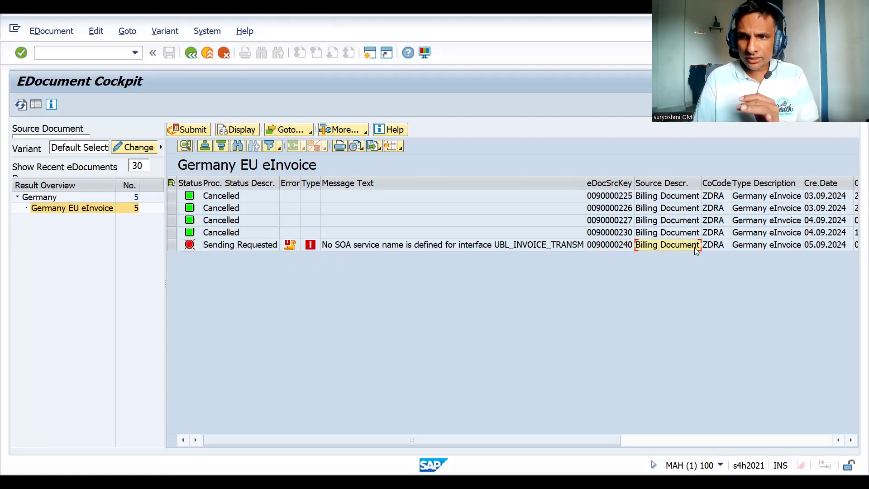
click(829, 245)
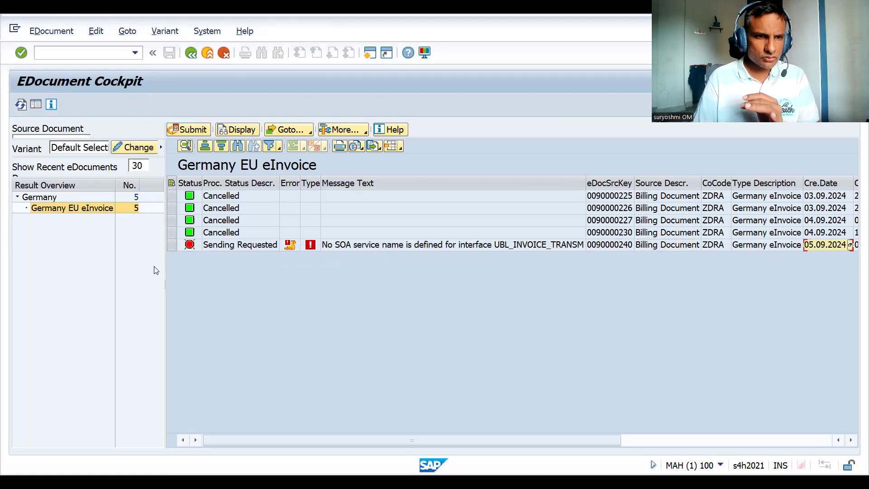
Step: Reselect the Sending Requested eDocument and try to display its XML preview
click(171, 245)
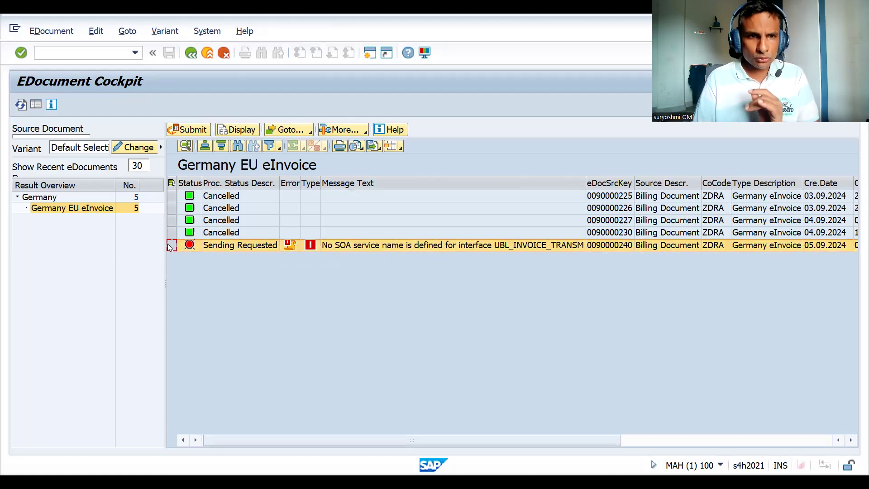
click(240, 131)
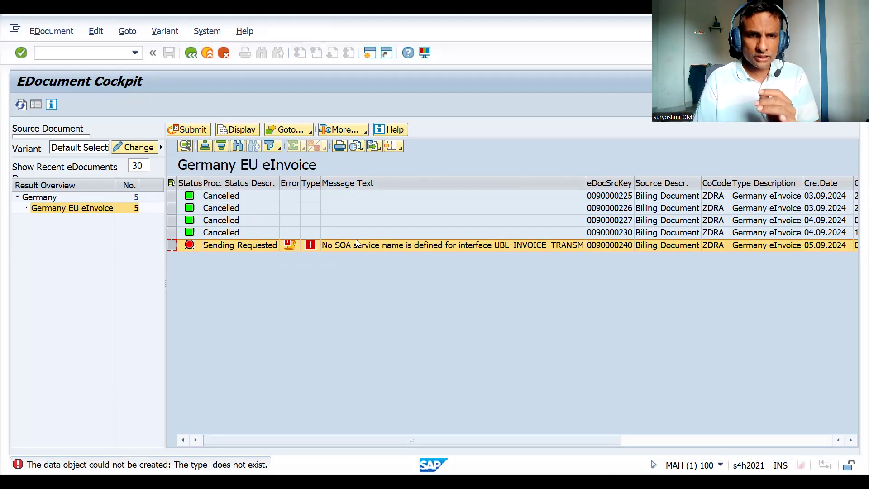
click(310, 132)
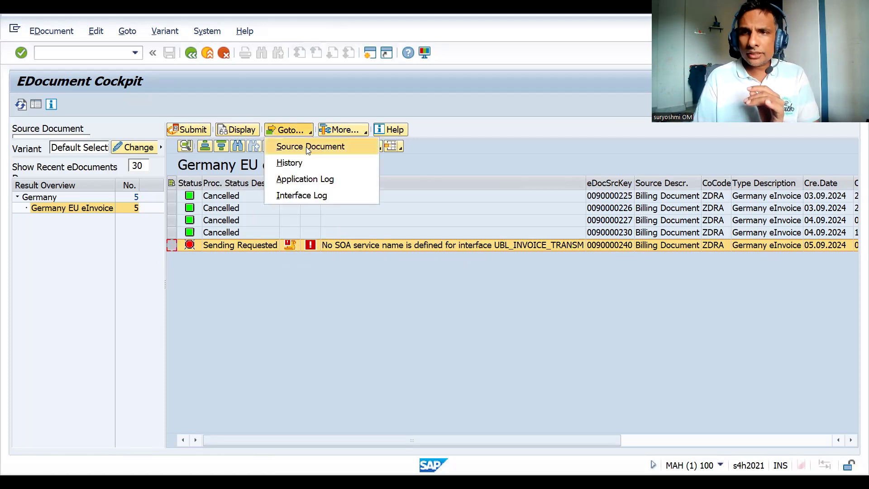
click(307, 148)
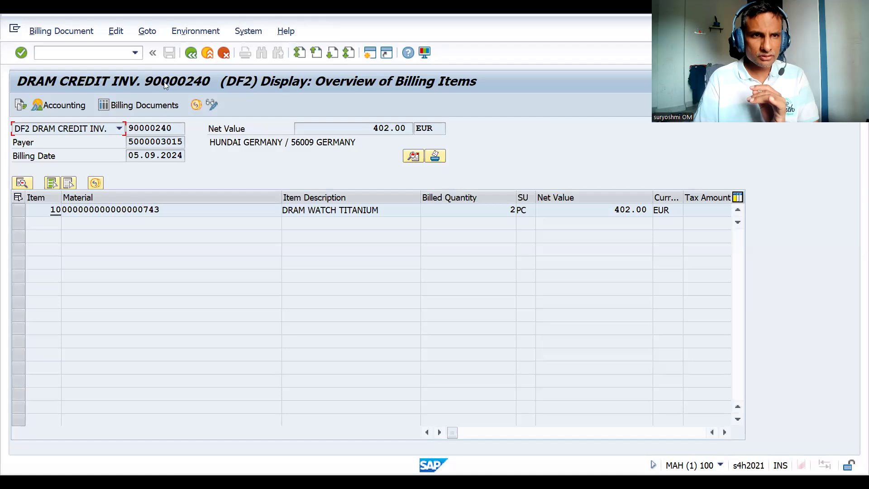
click(190, 53)
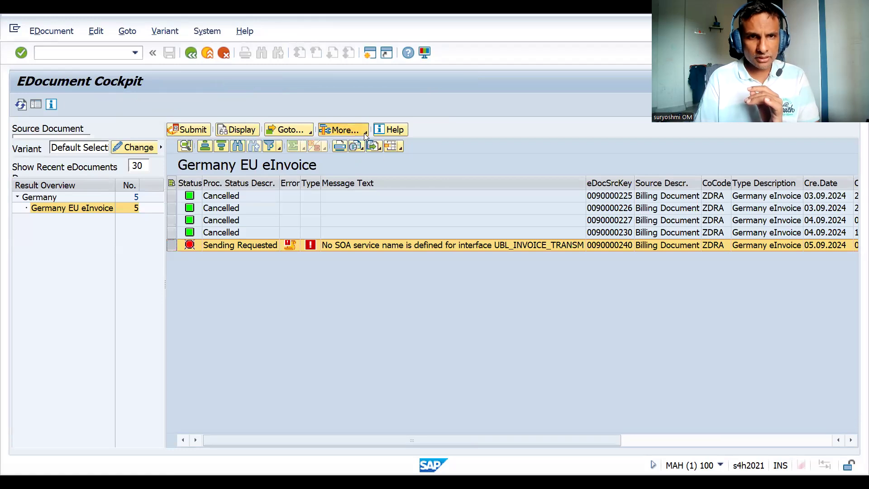
click(342, 130)
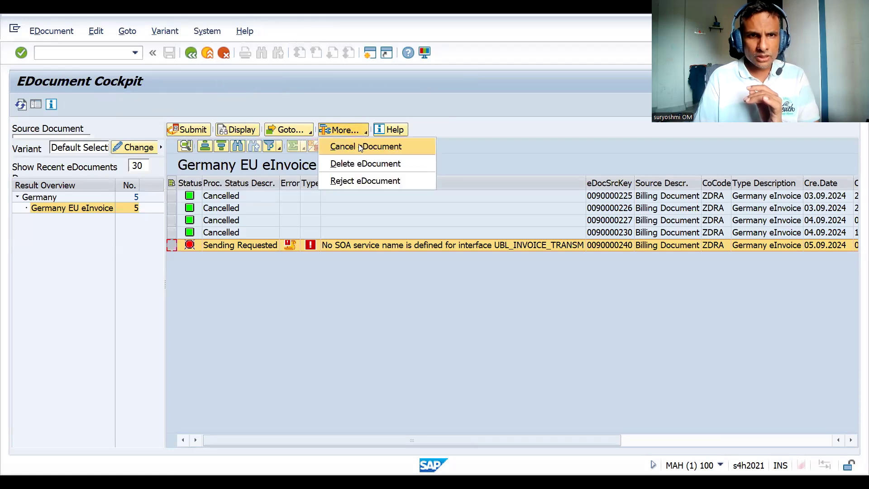
click(351, 166)
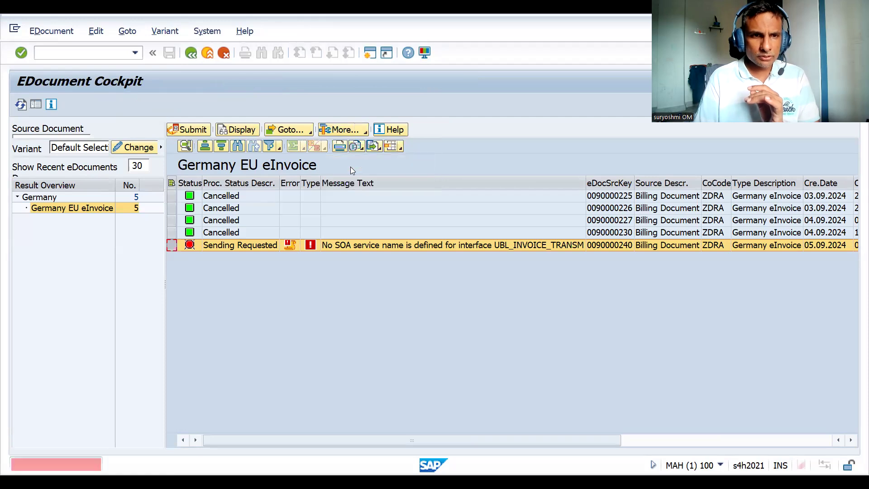
click(365, 133)
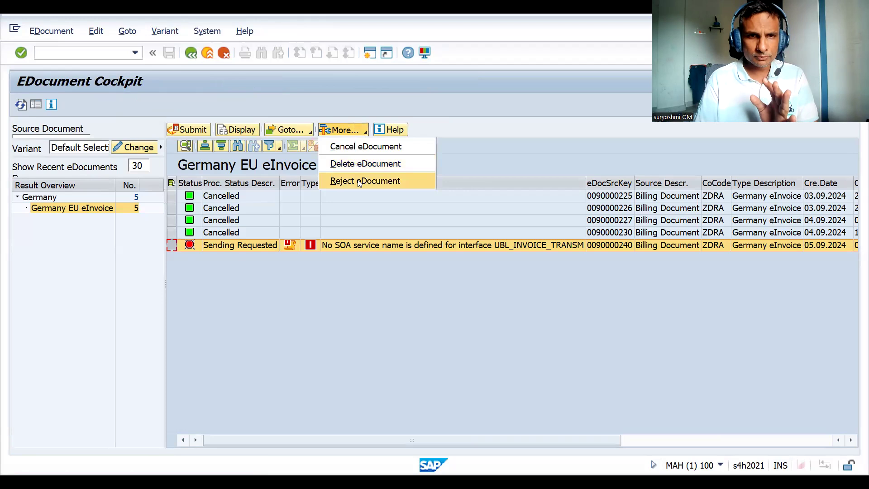
click(357, 179)
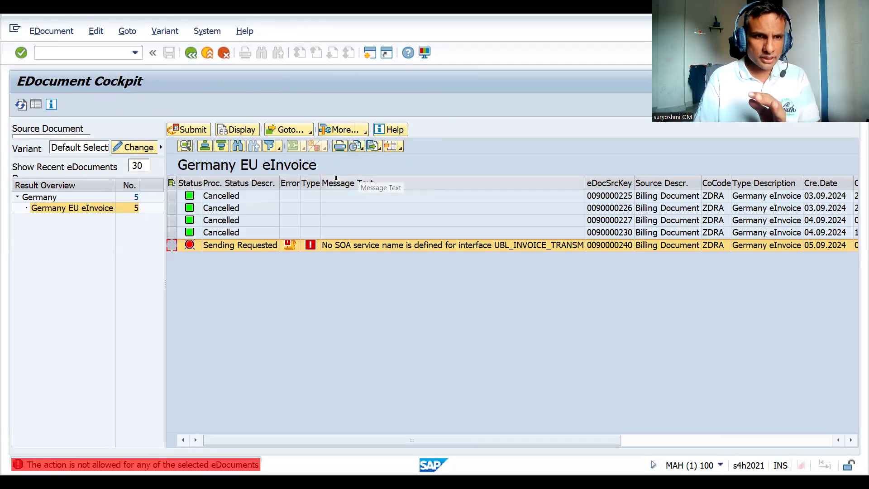
click(364, 134)
click(351, 148)
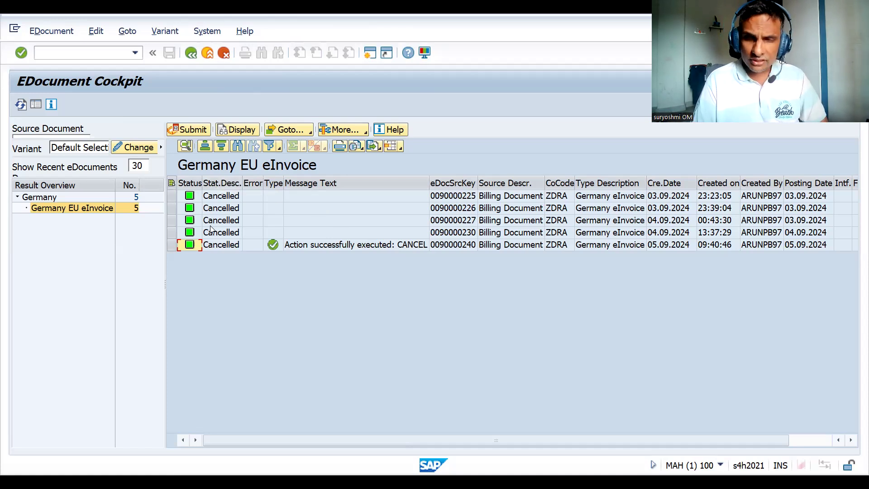
click(172, 245)
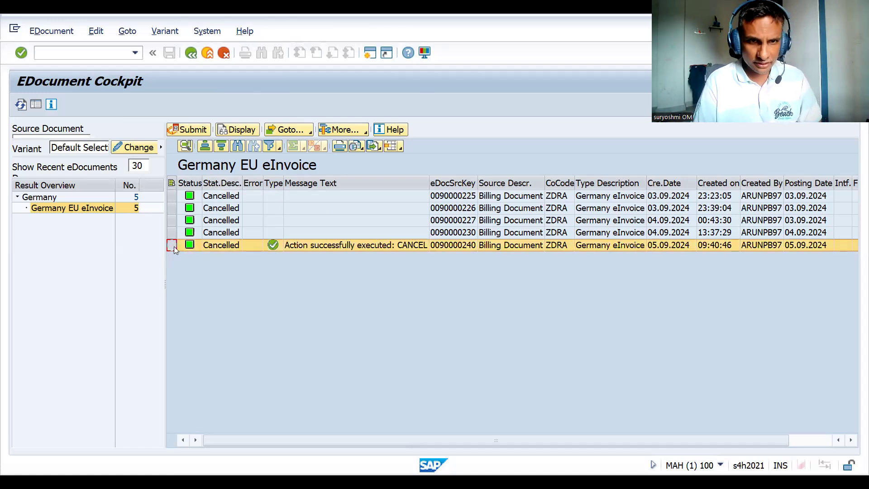
click(367, 131)
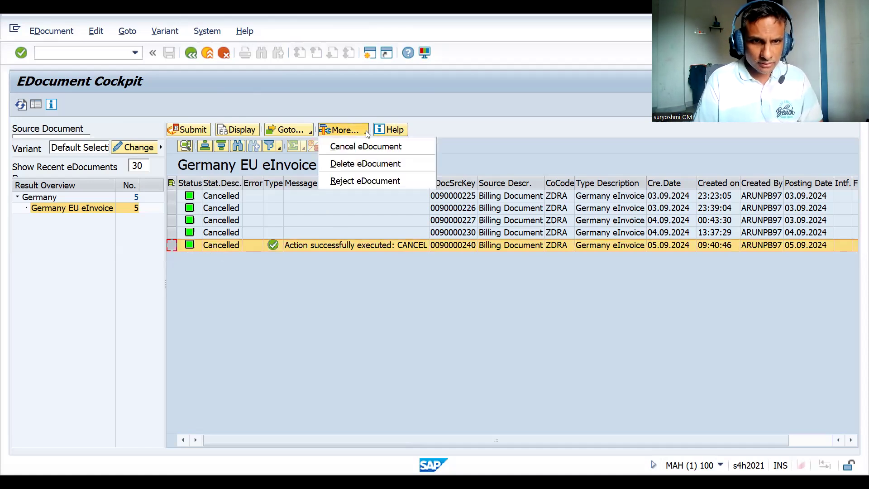
click(309, 132)
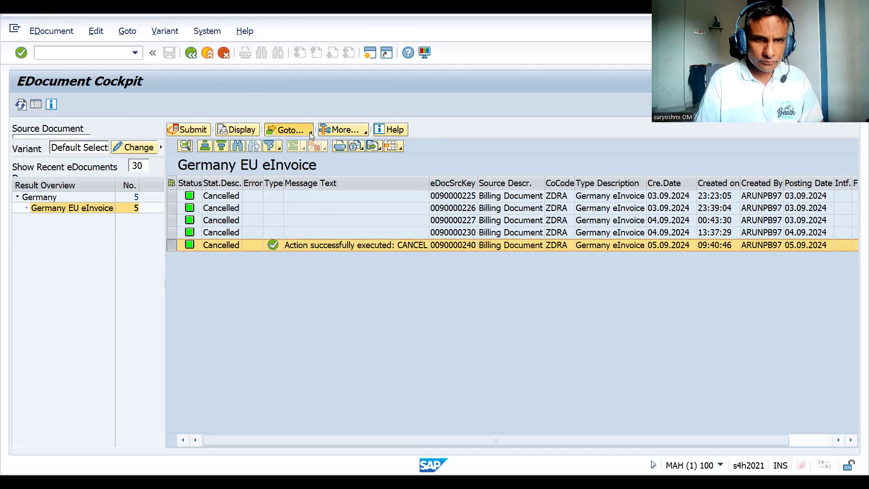
click(310, 132)
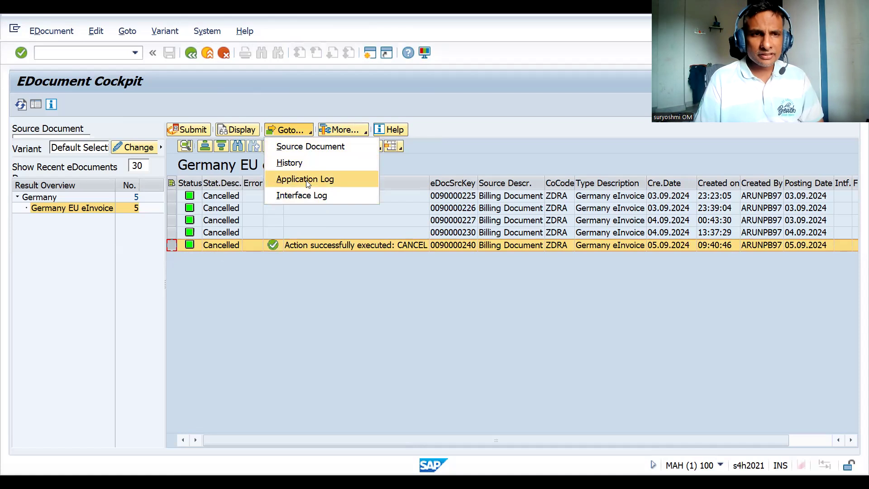
click(468, 102)
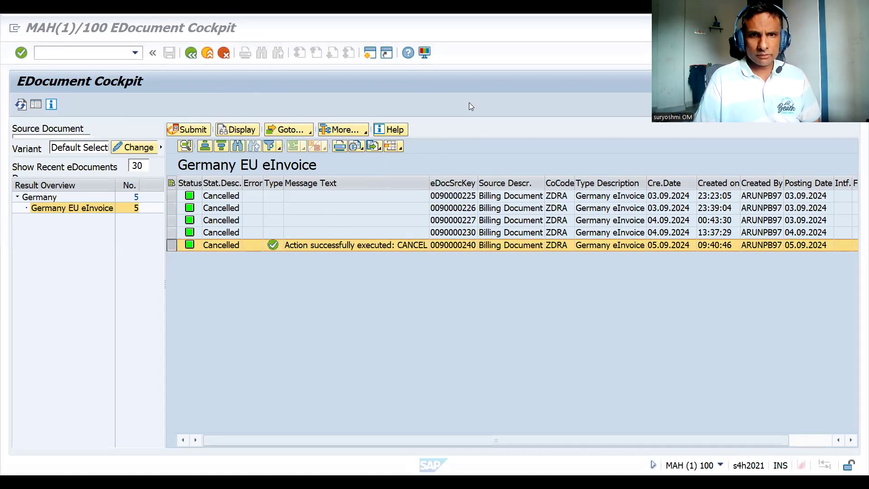
Step: Bring up the RAISEYOURSKILLS YouTube channel page in Chrome, then the Udemy instructor profile
key(alt+Tab)
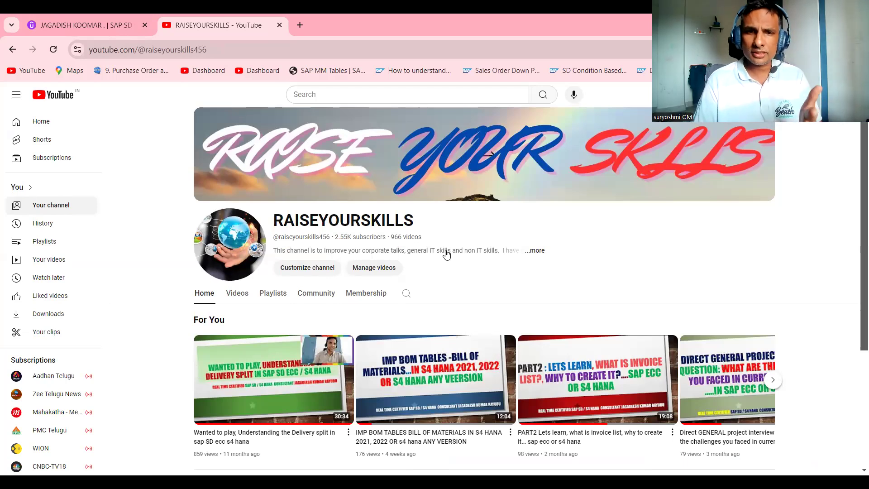
click(81, 30)
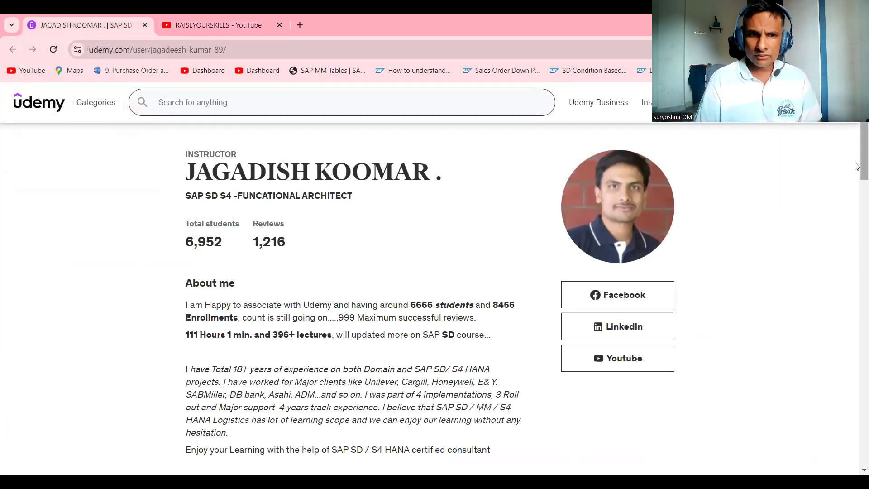
Step: Scroll through the instructor's course cards and show page 3 of the course list
scroll(612, 198, down, 7)
scroll(612, 198, down, 1)
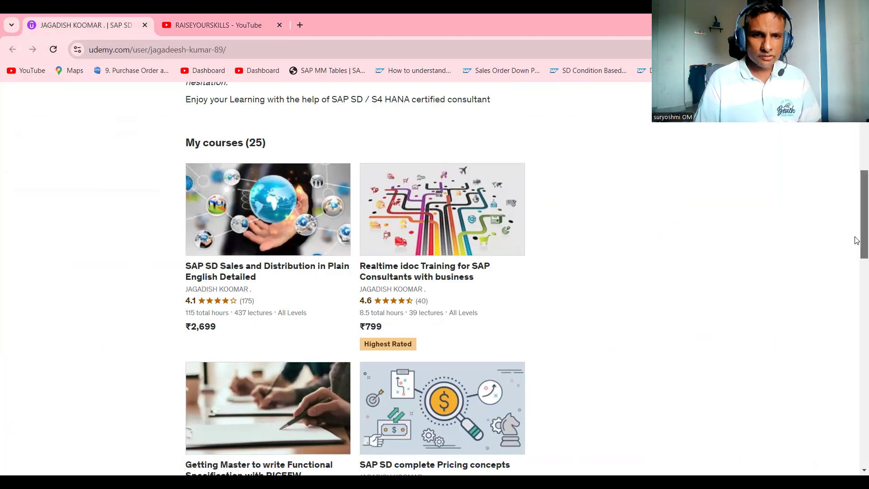
drag(856, 241, 856, 263)
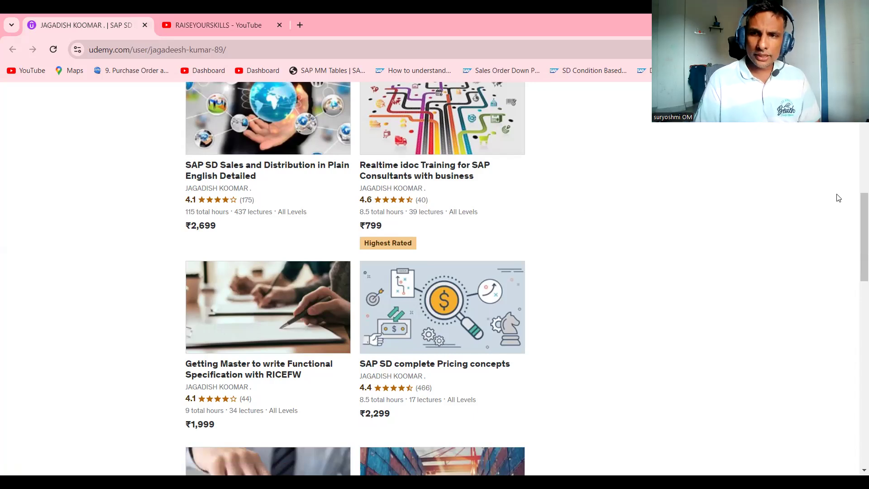
scroll(856, 233, down, 3)
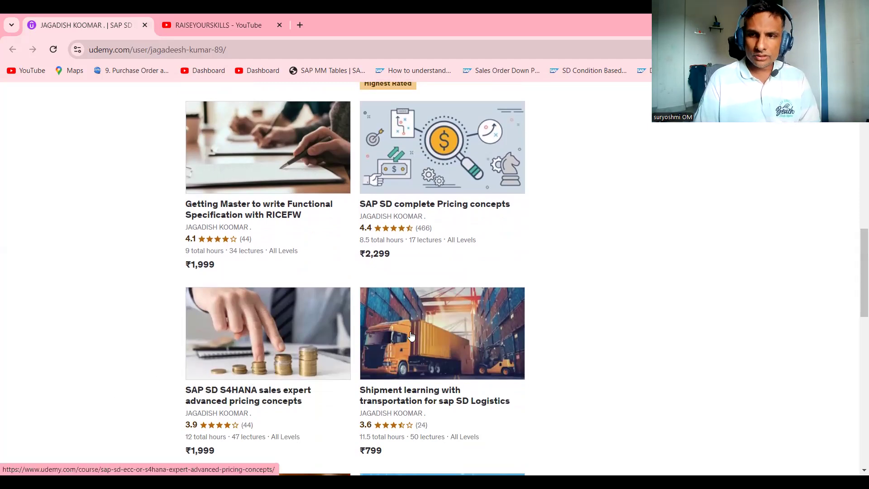
drag(855, 277, 857, 361)
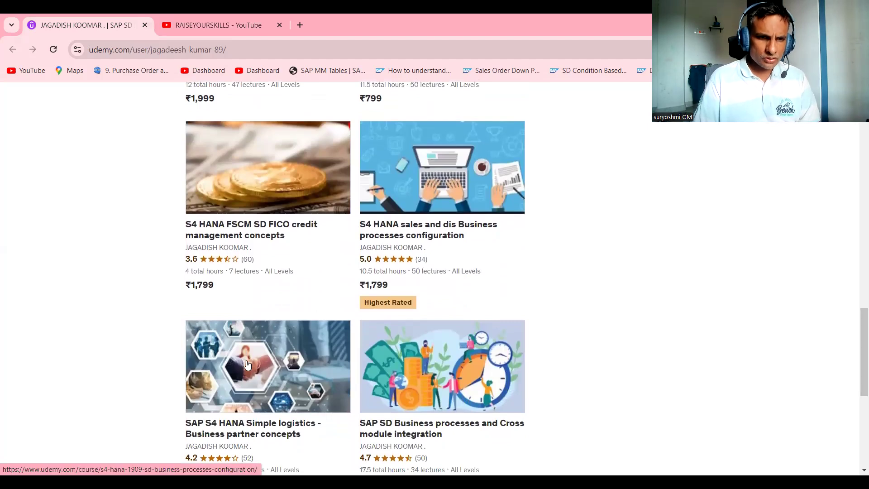
mouse_move(855, 337)
mouse_down()
mouse_move(856, 367)
mouse_move(856, 353)
mouse_up()
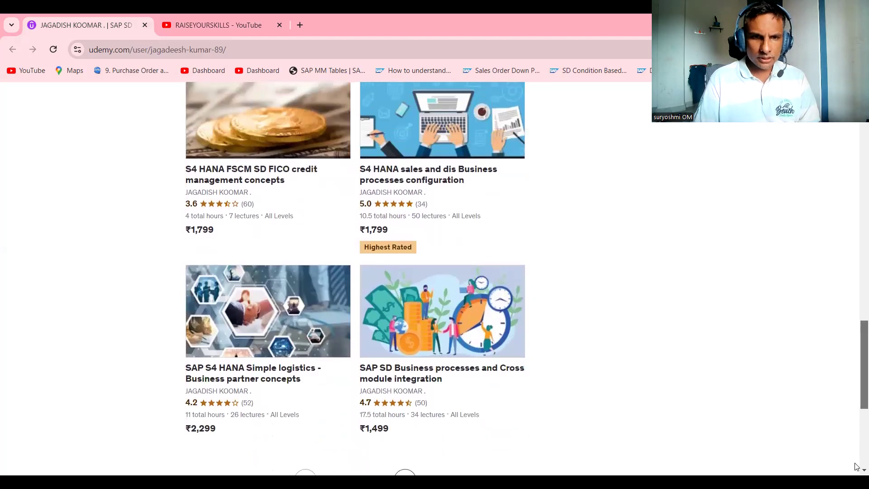
scroll(466, 329, down, 5)
click(379, 227)
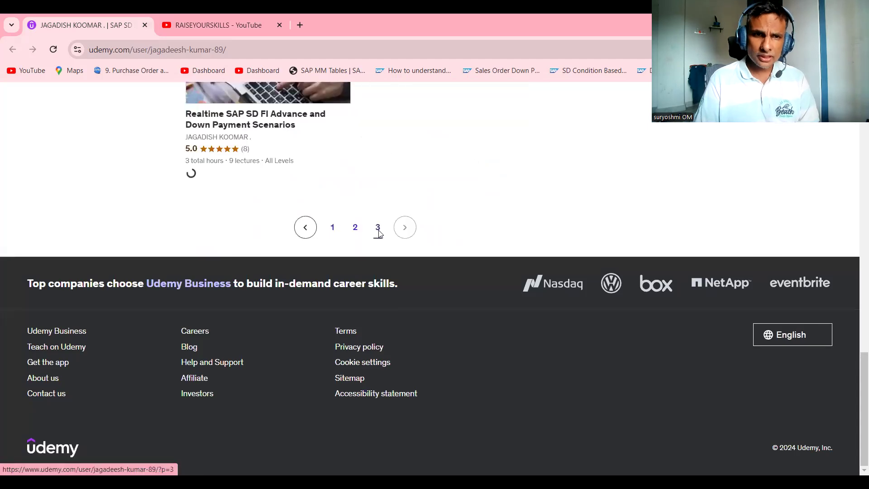
Step: Return the course list to page 1, then go back to the EDocument Cockpit
drag(855, 377, 845, 207)
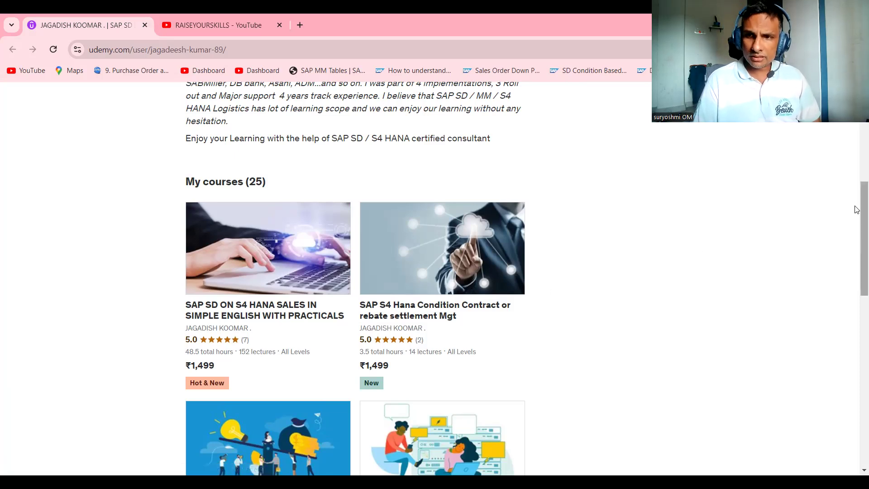
drag(856, 215, 856, 293)
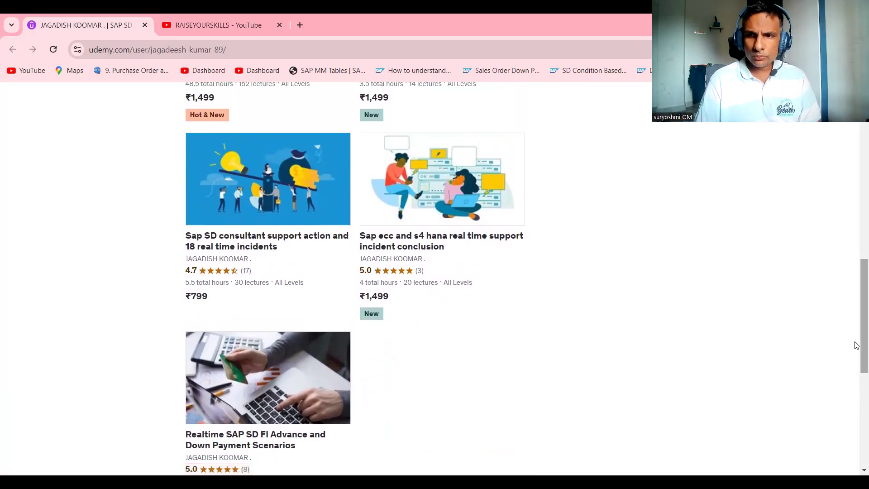
drag(857, 351, 855, 401)
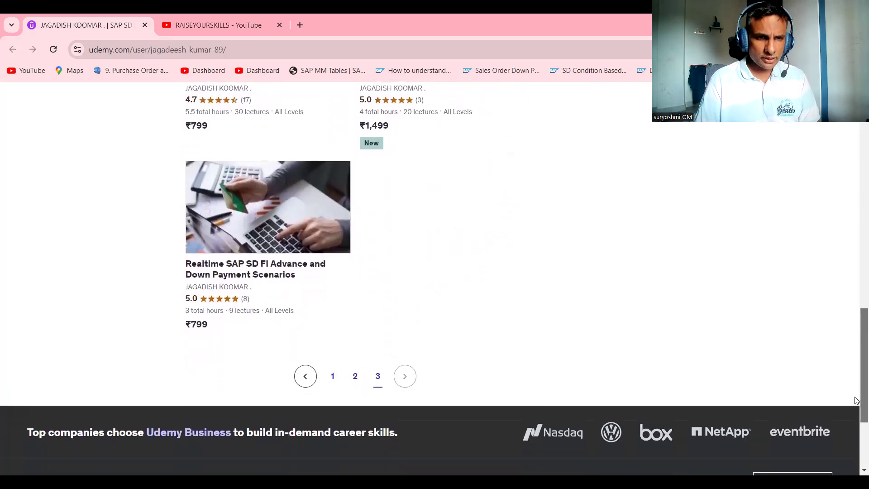
click(333, 378)
drag(857, 335, 845, 151)
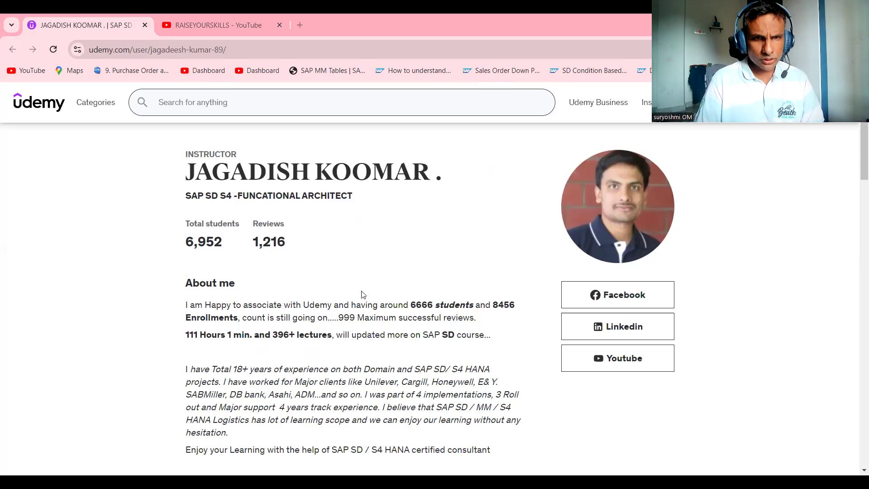
key(alt+Tab)
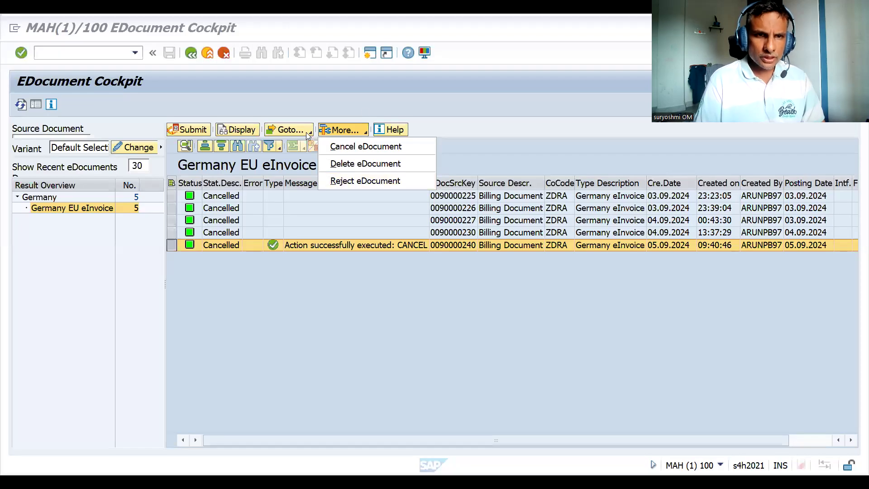
key(alt)
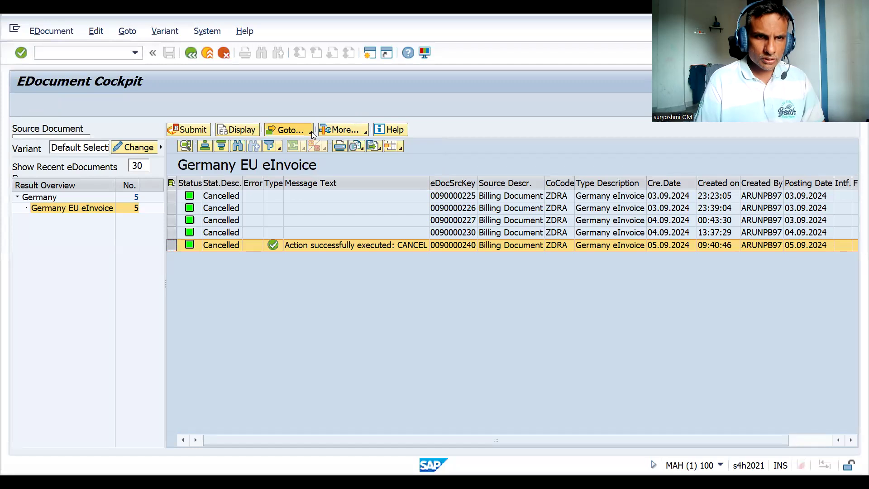
click(310, 132)
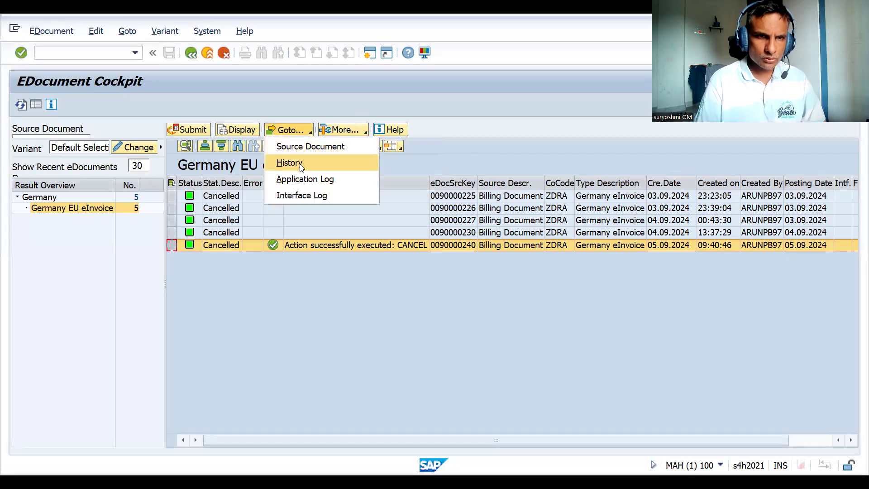
click(289, 162)
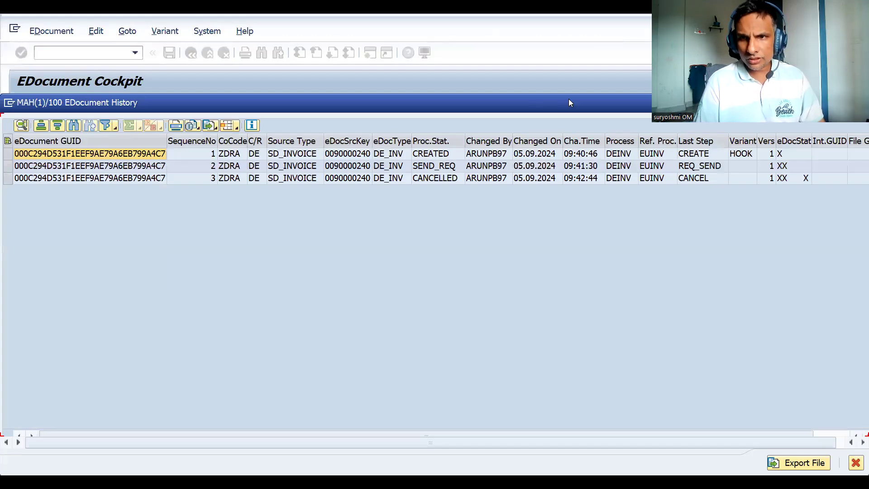
click(695, 178)
click(693, 168)
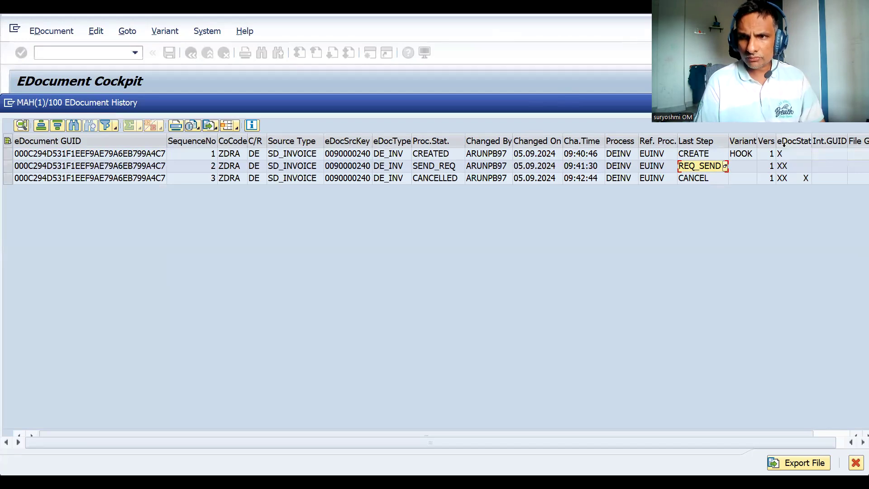
click(792, 167)
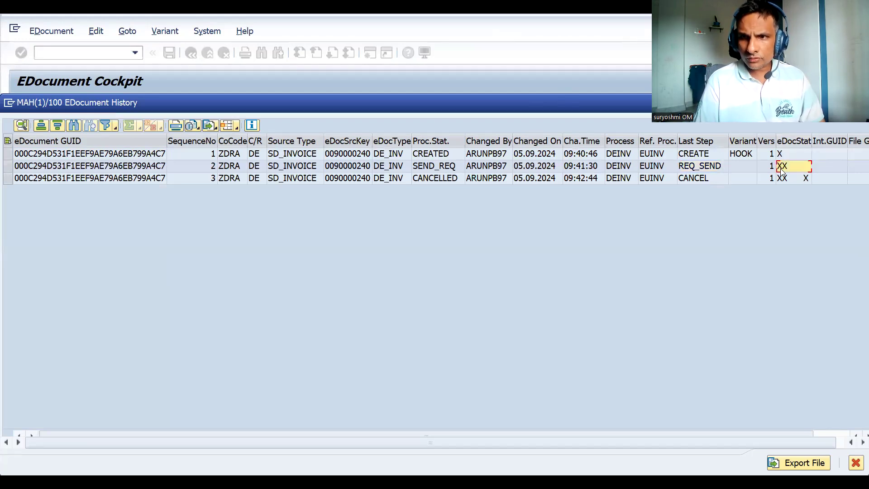
click(804, 181)
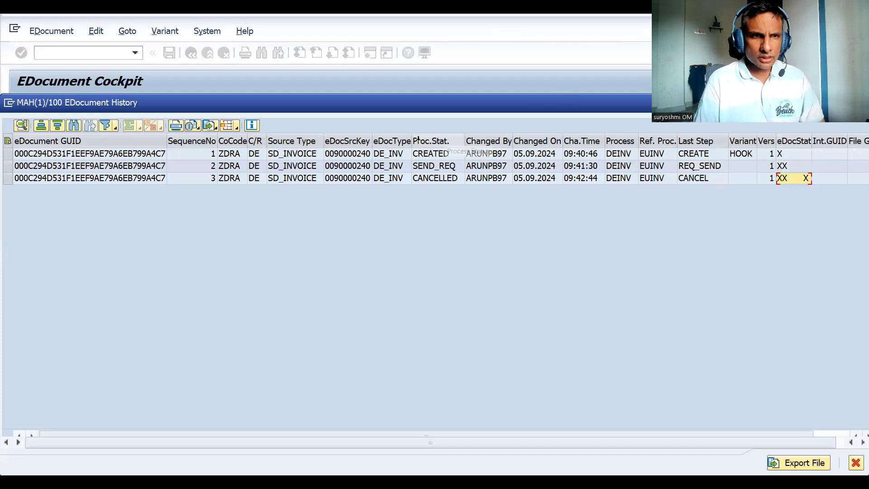
double_click(313, 109)
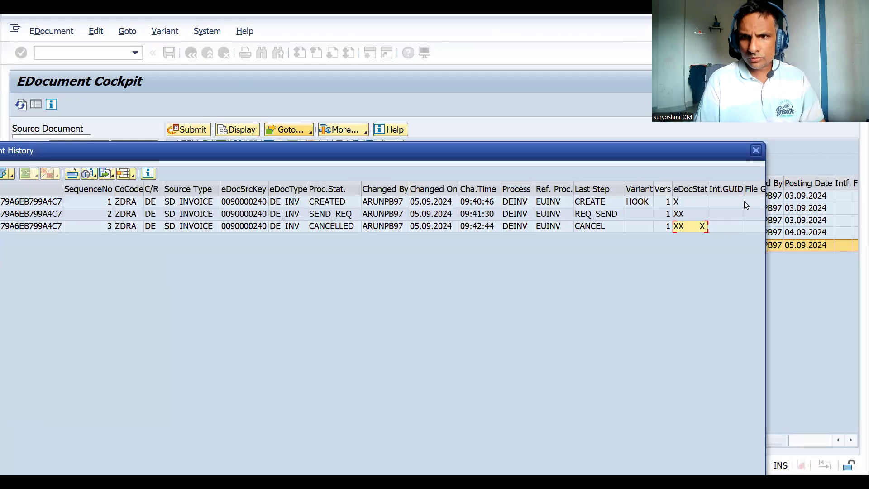
click(720, 189)
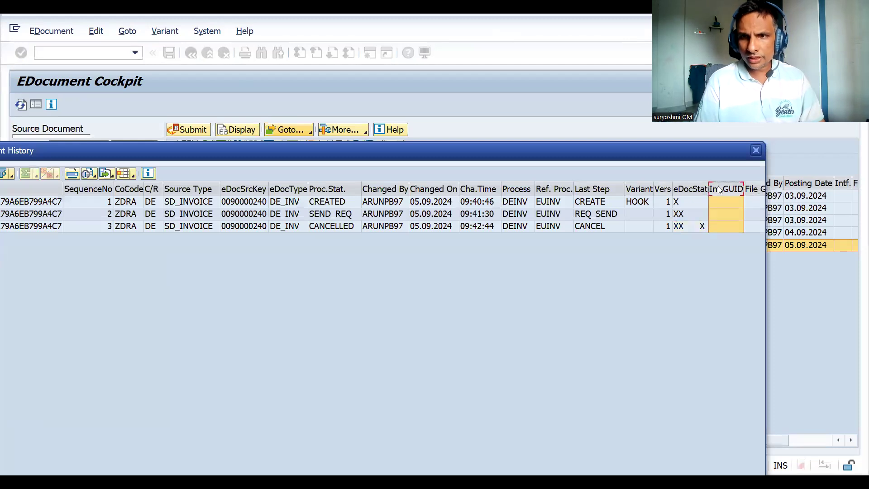
click(752, 192)
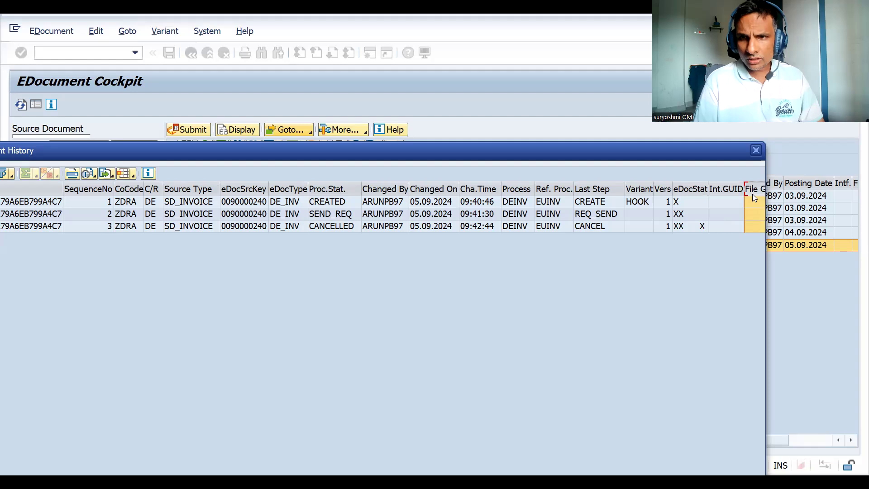
click(756, 150)
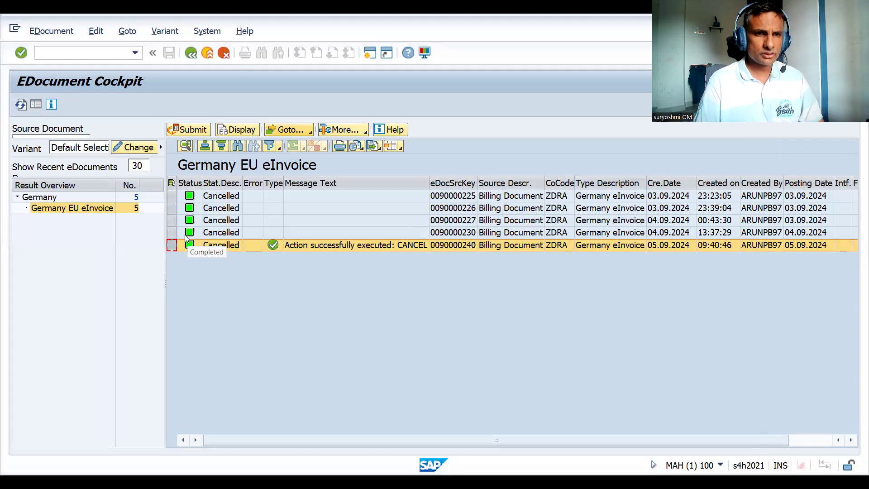
click(21, 105)
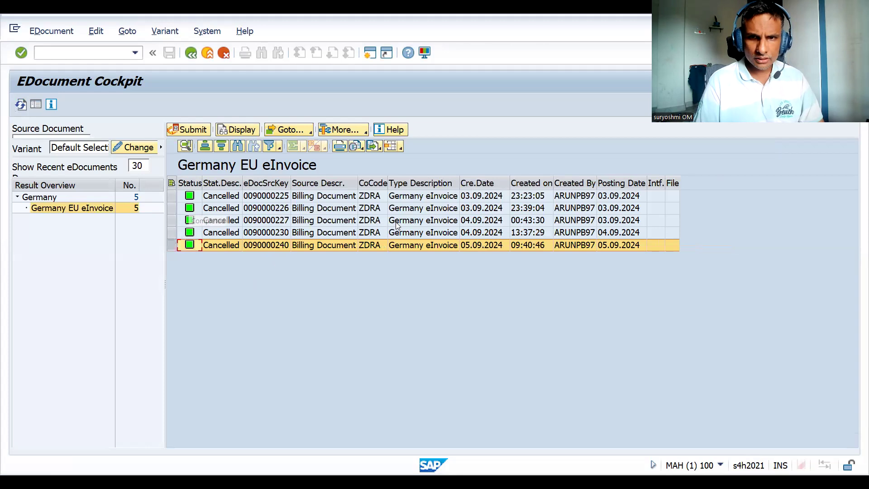
click(173, 194)
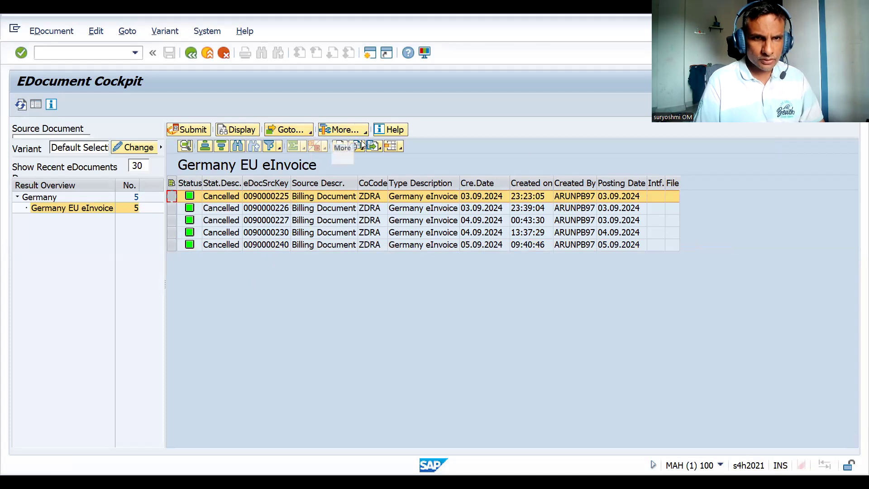
click(364, 134)
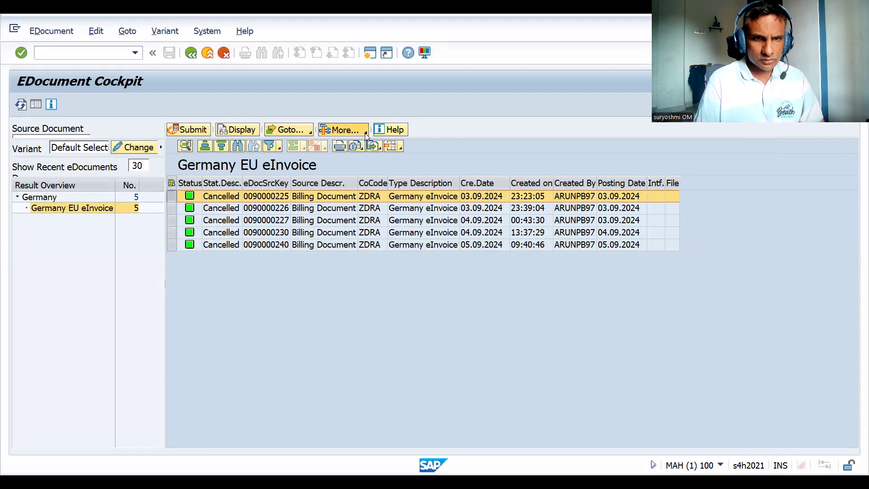
click(351, 181)
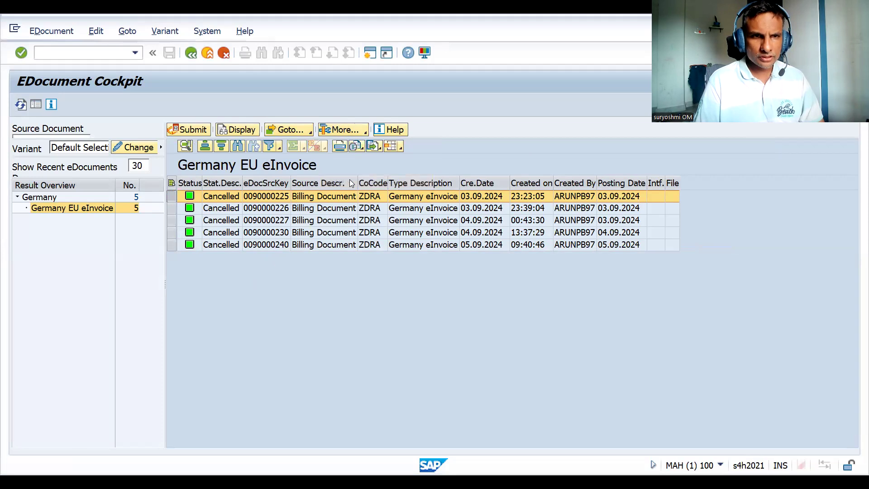
click(365, 133)
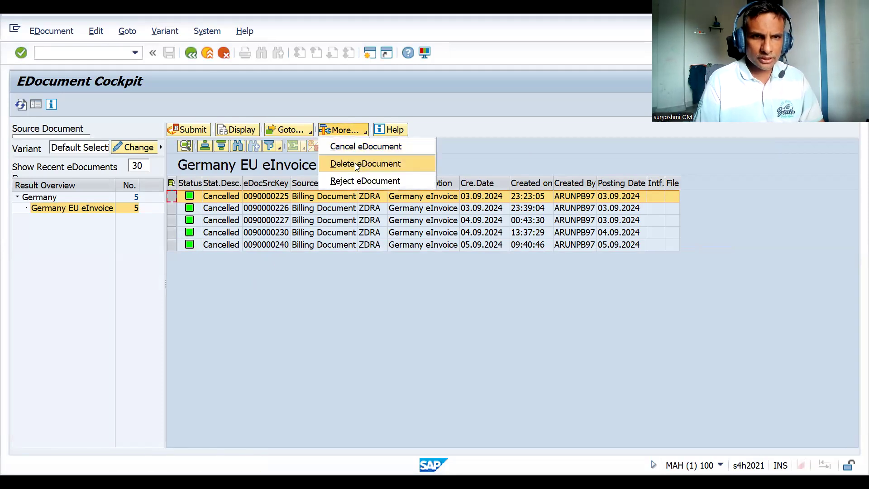
click(354, 163)
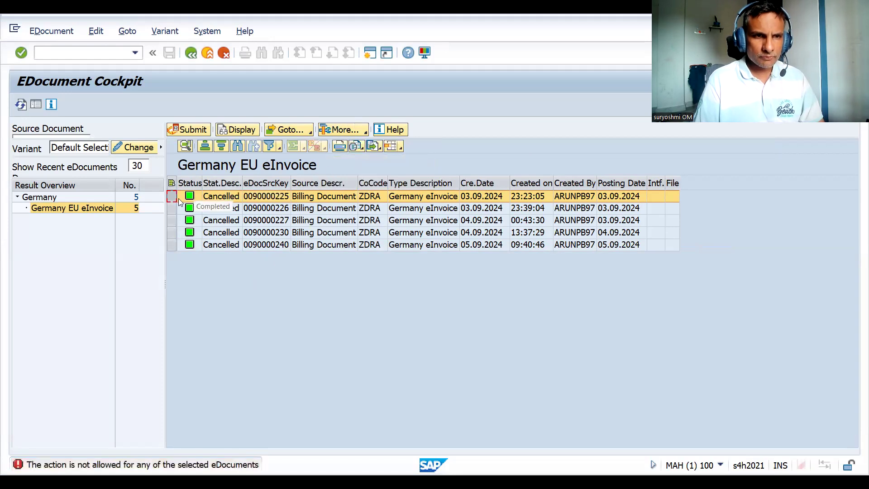
click(310, 132)
click(299, 163)
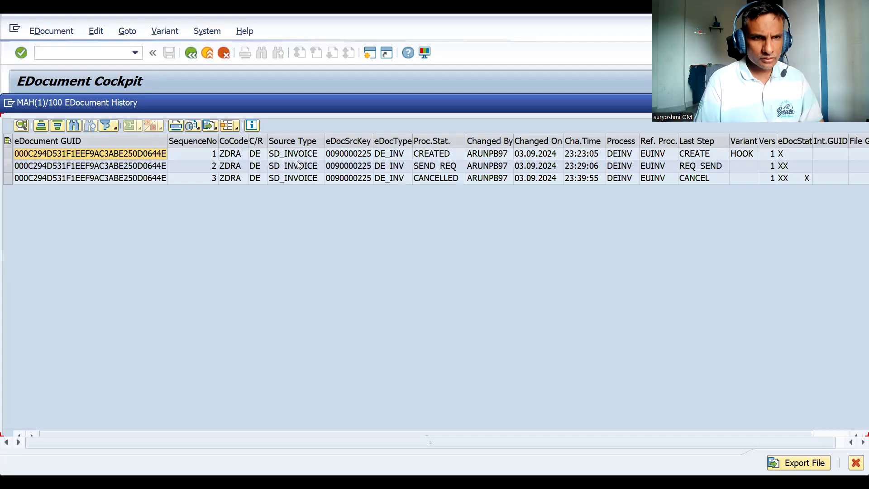
click(712, 166)
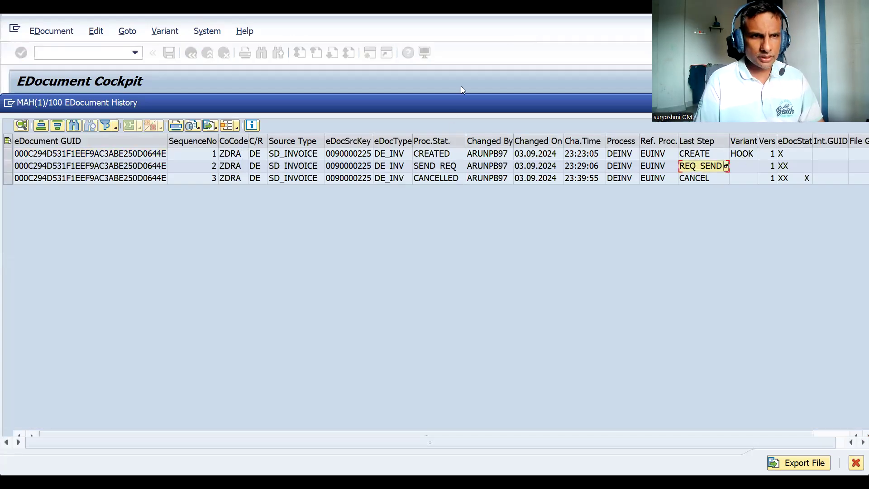
click(87, 143)
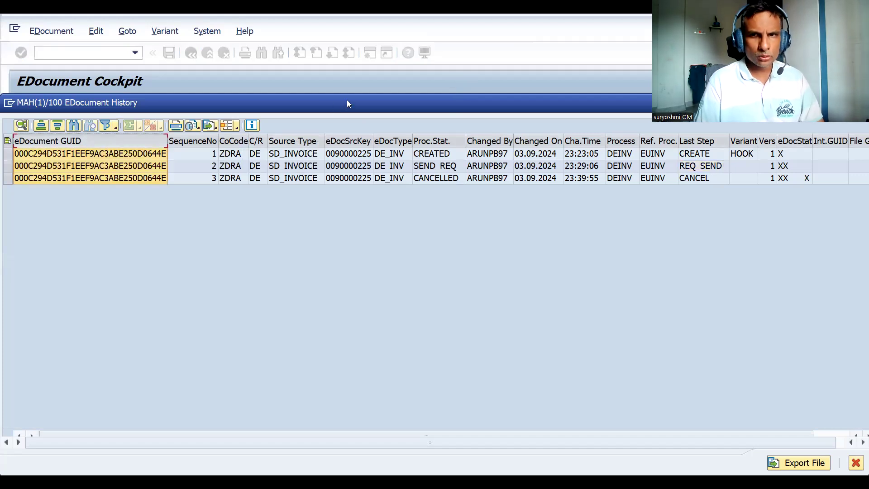
drag(348, 104, 770, 140)
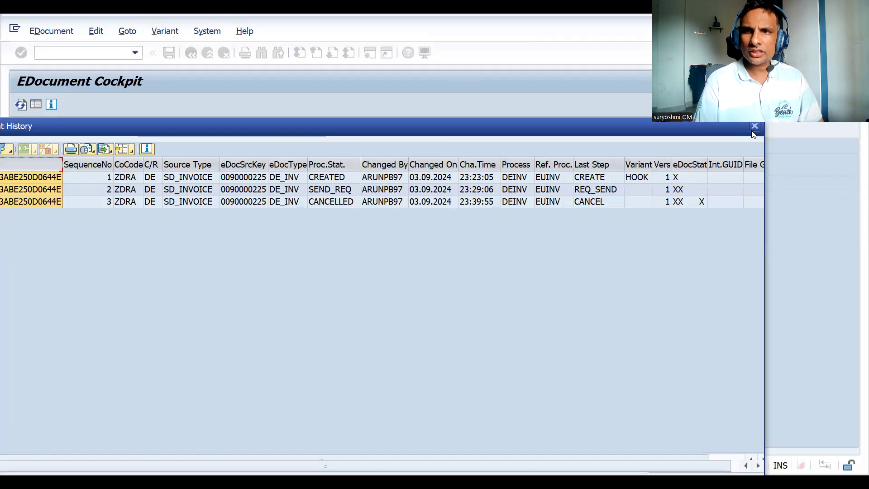
click(753, 127)
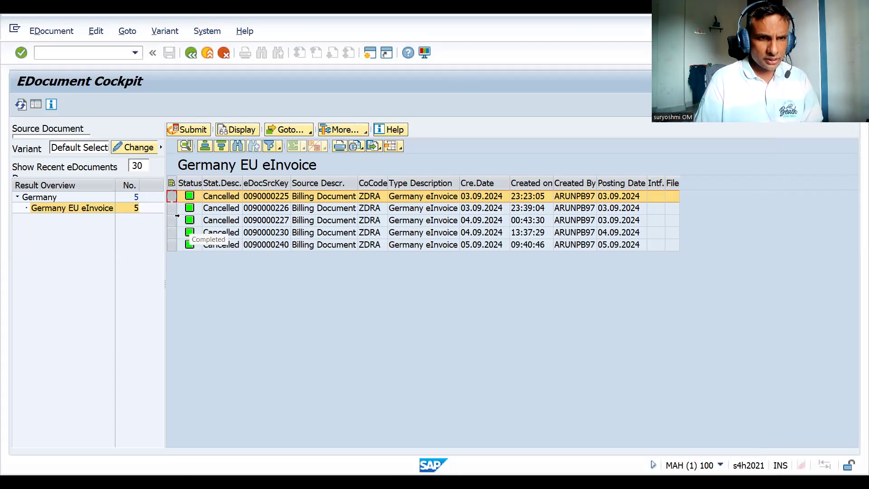
click(171, 209)
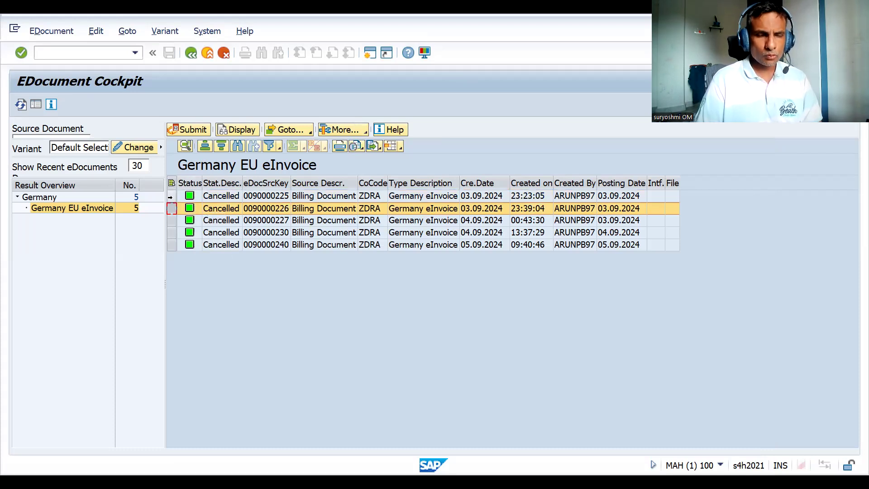
click(169, 198)
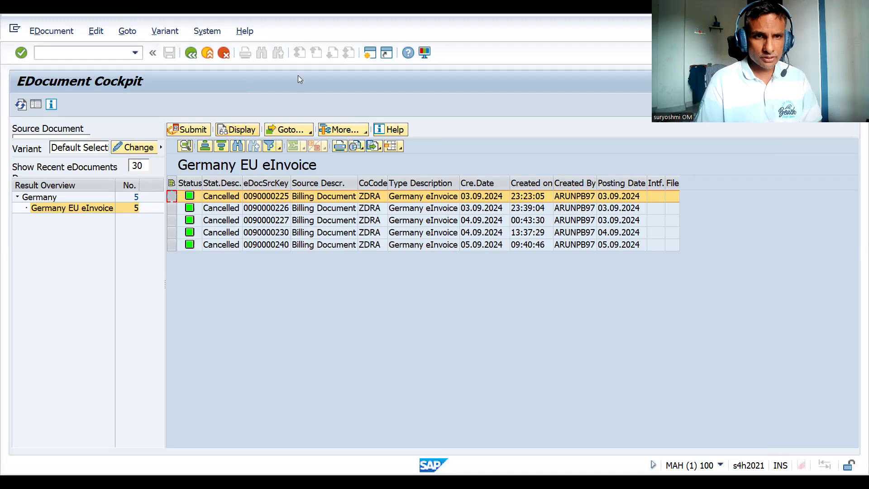
click(309, 132)
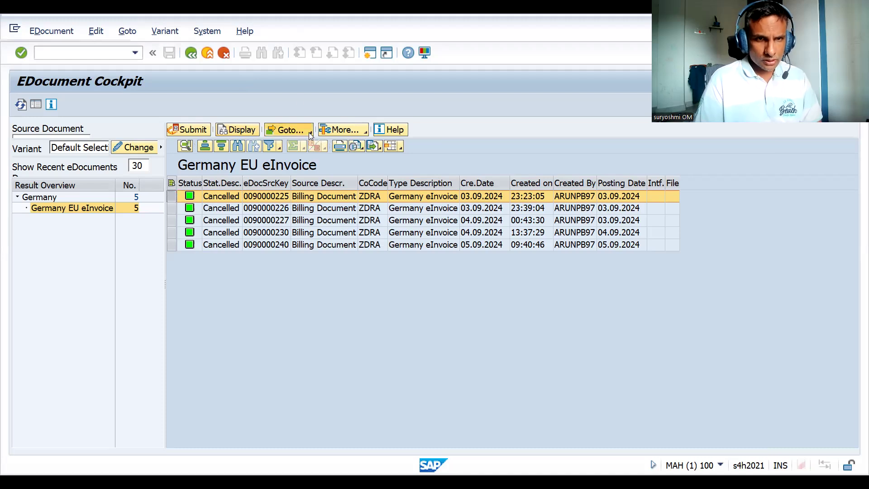
click(304, 177)
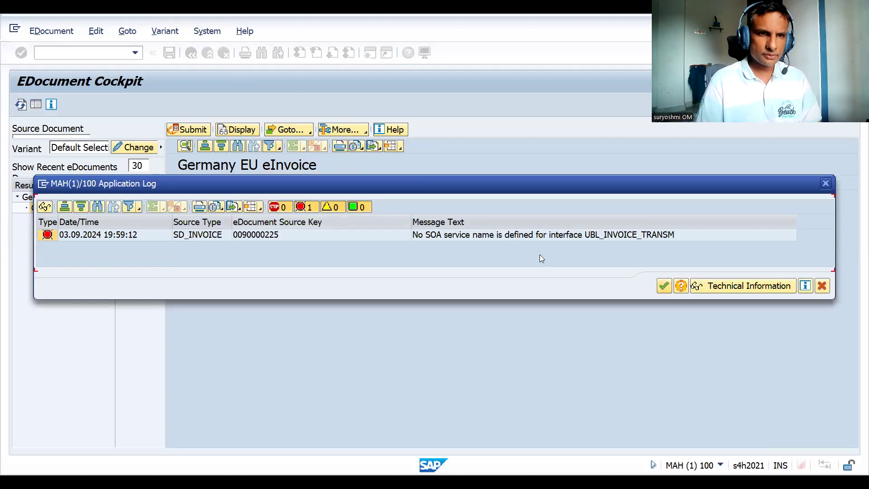
key(Return)
Step: Check the interface log (none exists), then bring up selection criteria for company code 0003
click(313, 131)
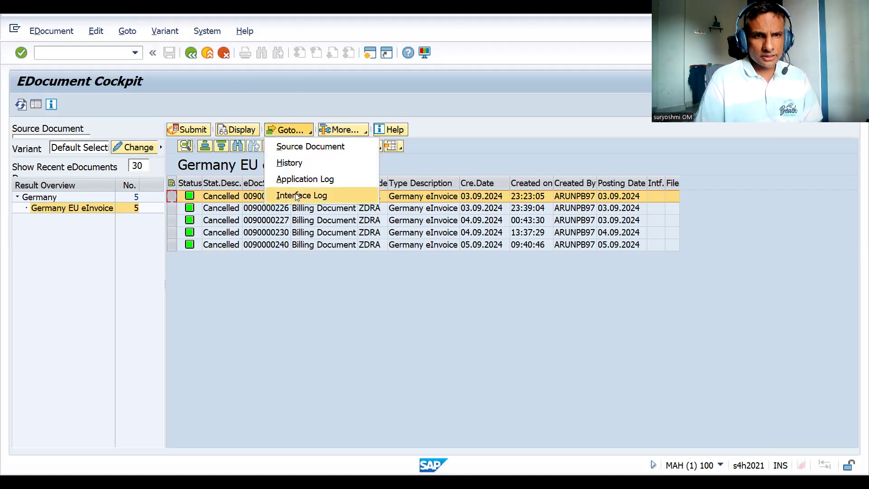
click(296, 195)
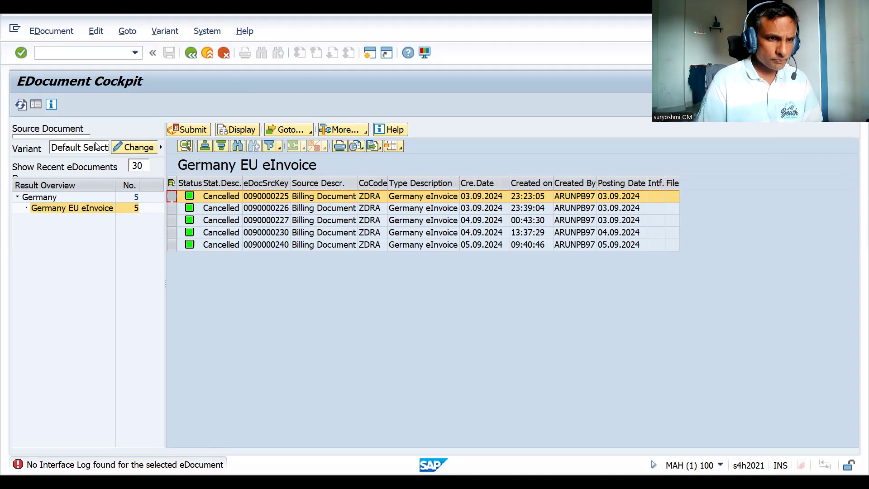
click(131, 150)
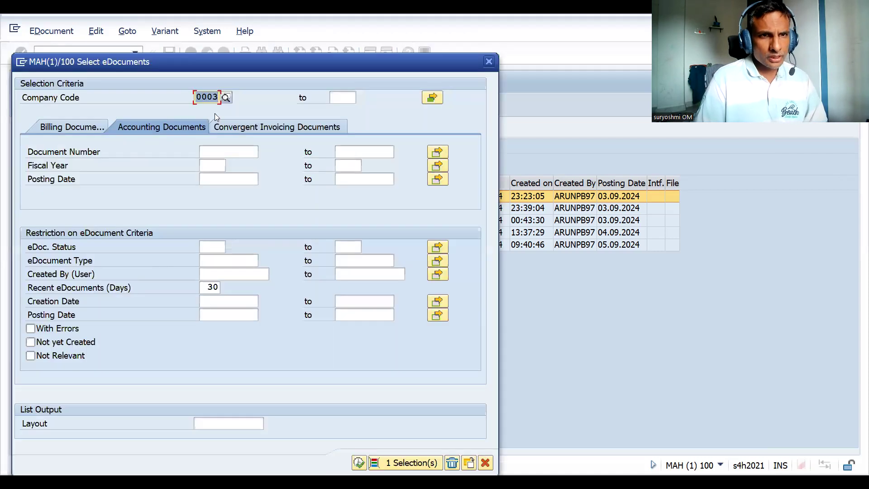
Step: Browse the company code value list, then bring up the Dynamic Selections field list
click(226, 100)
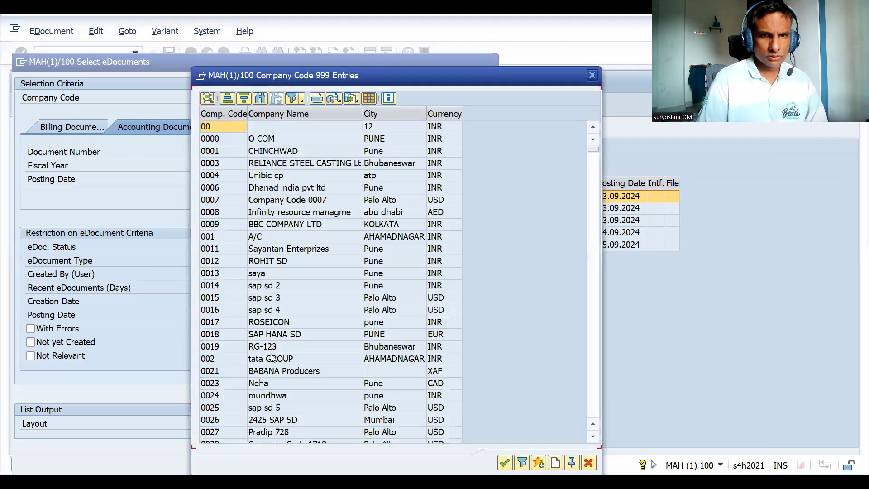
click(594, 75)
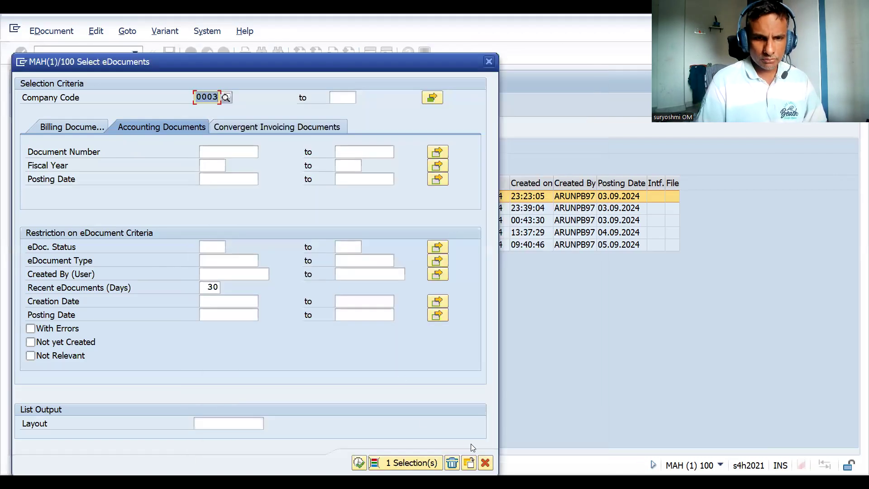
click(415, 462)
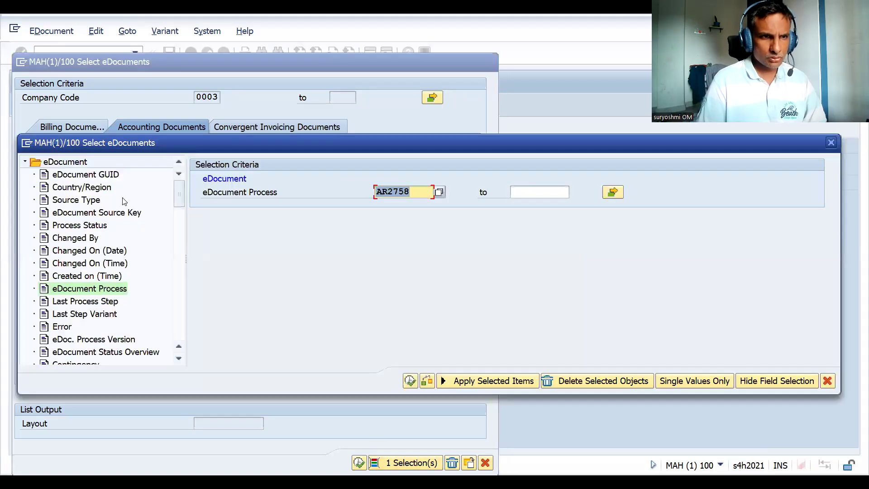
Step: Add Country/Region and Interface ID as dynamic selection fields and confirm them
click(66, 189)
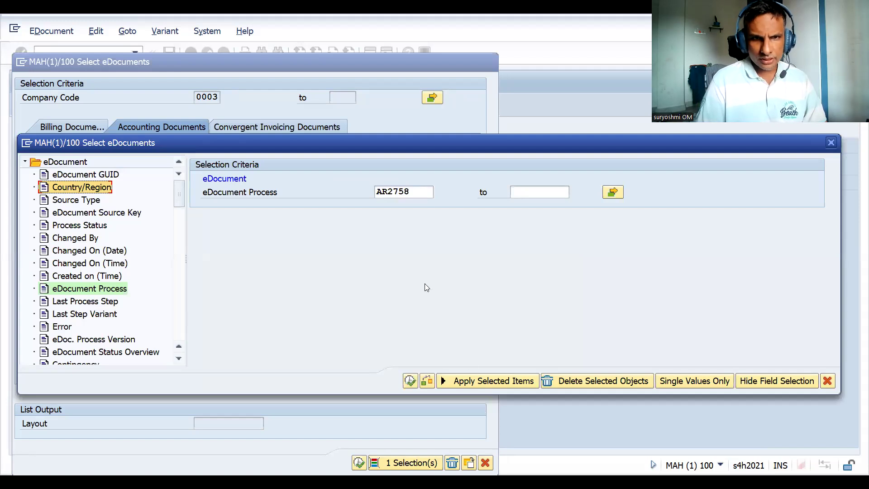
double_click(75, 192)
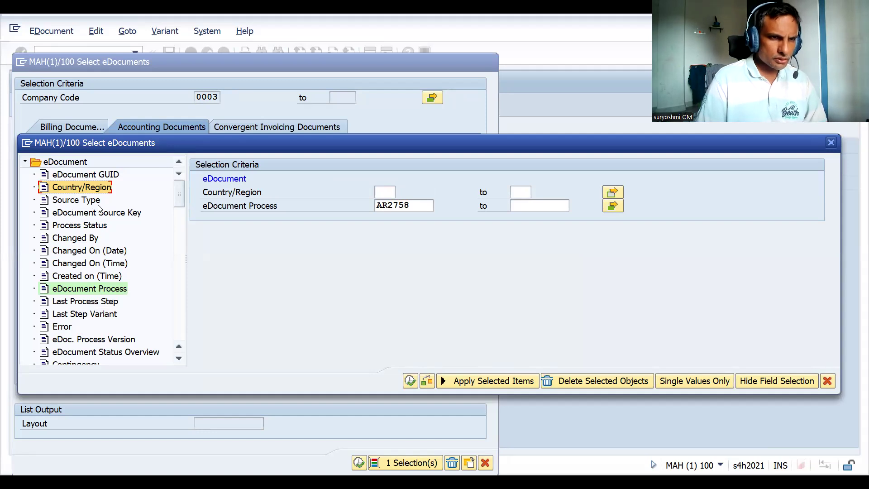
click(181, 307)
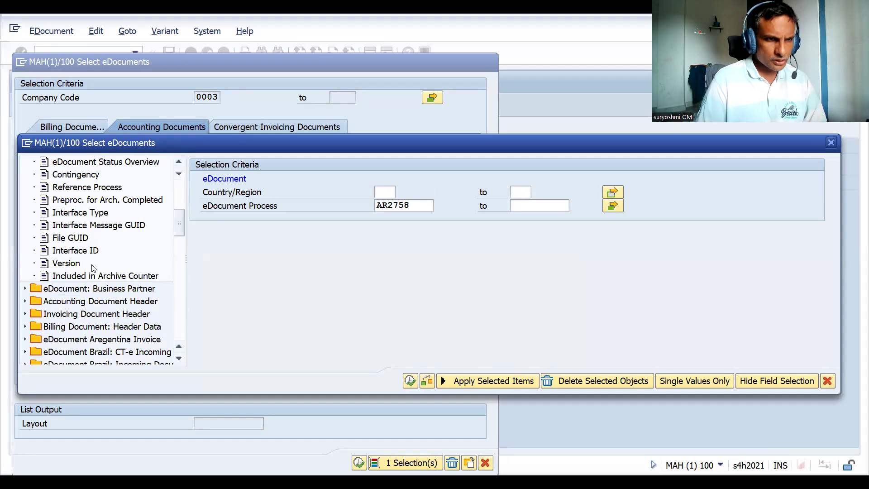
double_click(73, 252)
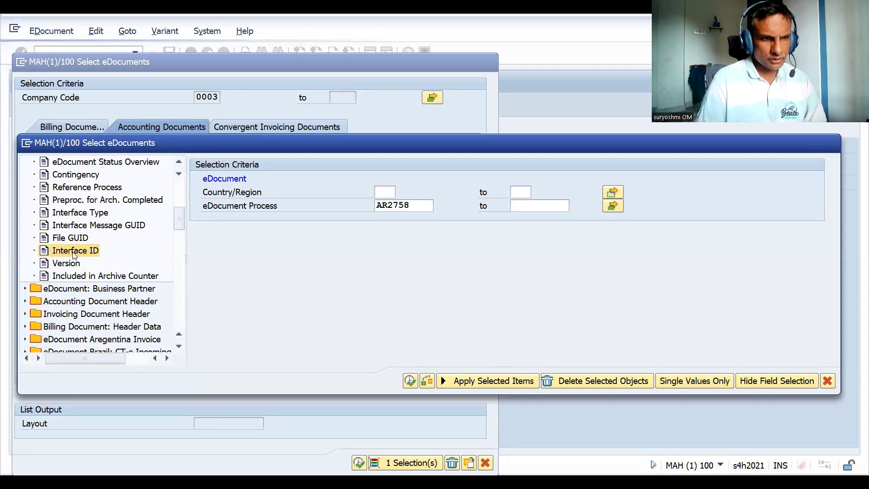
click(410, 383)
click(411, 382)
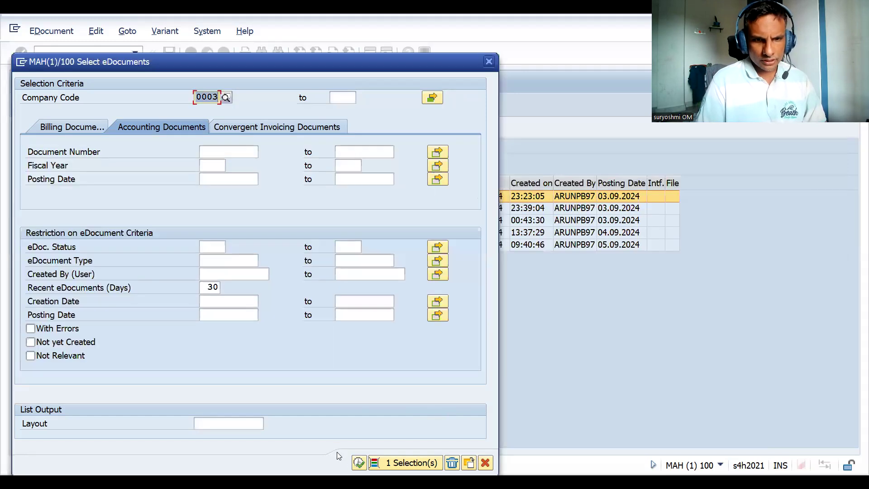
Step: Execute the eDocument selection, then show the PowerPoint title slide 'WHAT IS ECOCKPIT, WHY WE NEED E-INVOICEING'
click(364, 467)
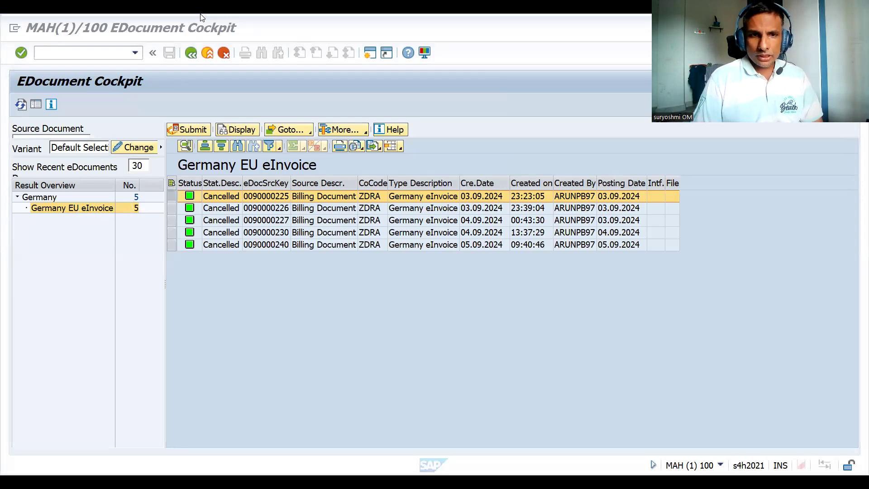
key(alt+Tab)
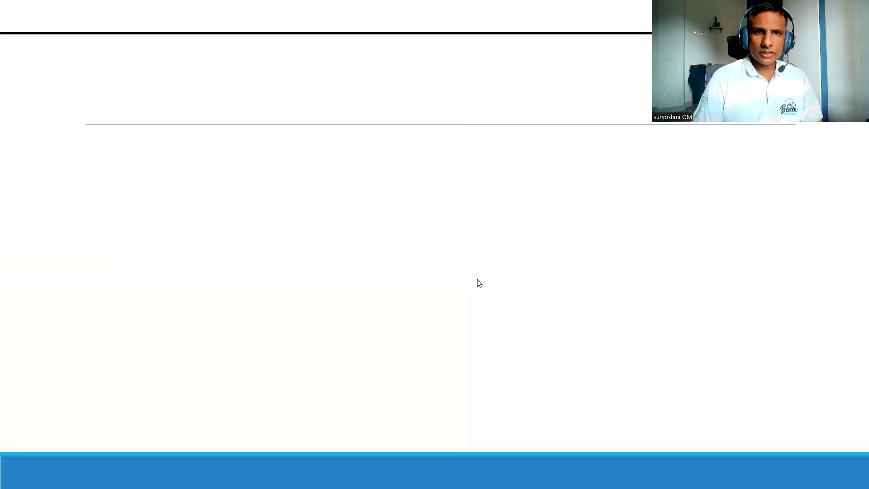
key(Page_Up)
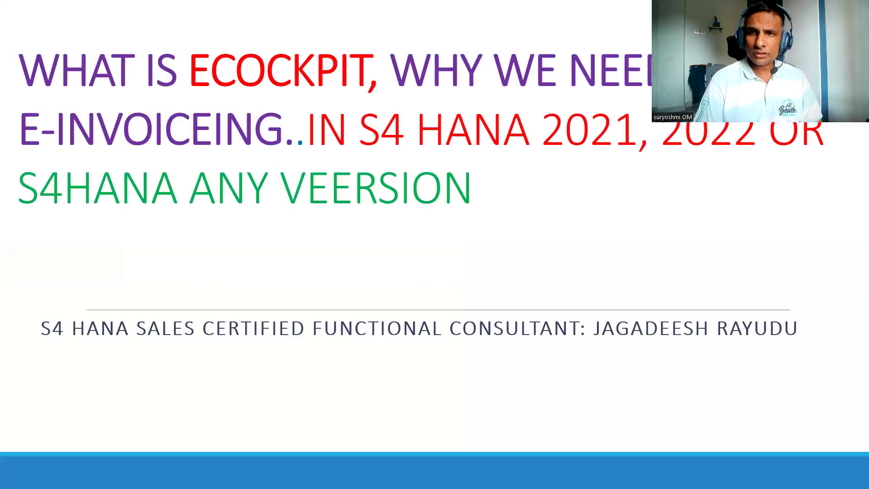